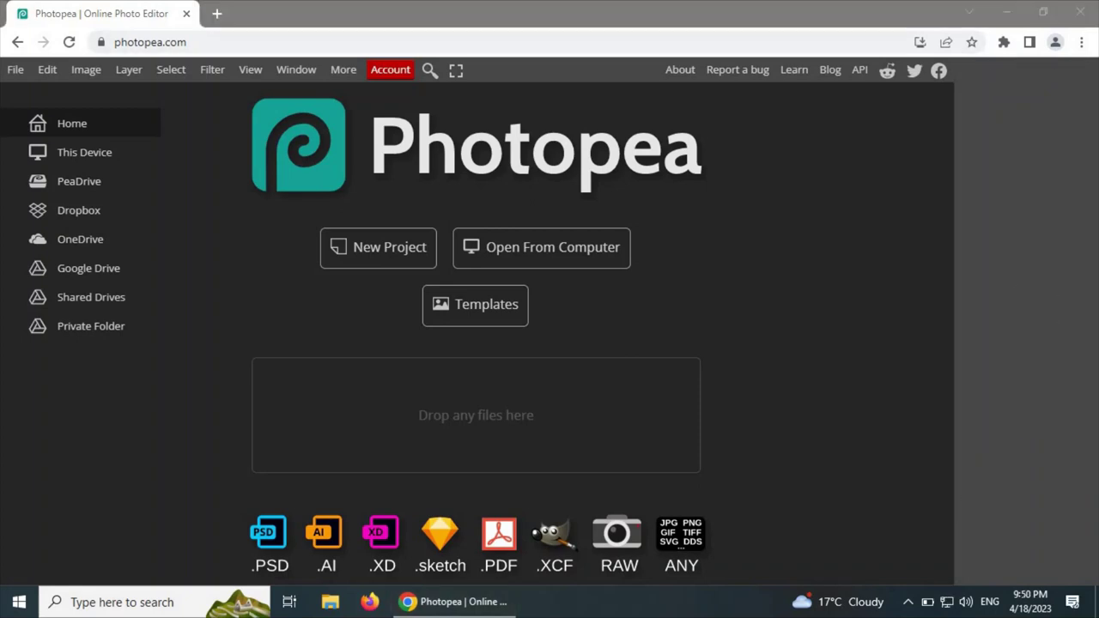
View the account types with their free and premium plans, and close the overview
left_click(389, 71)
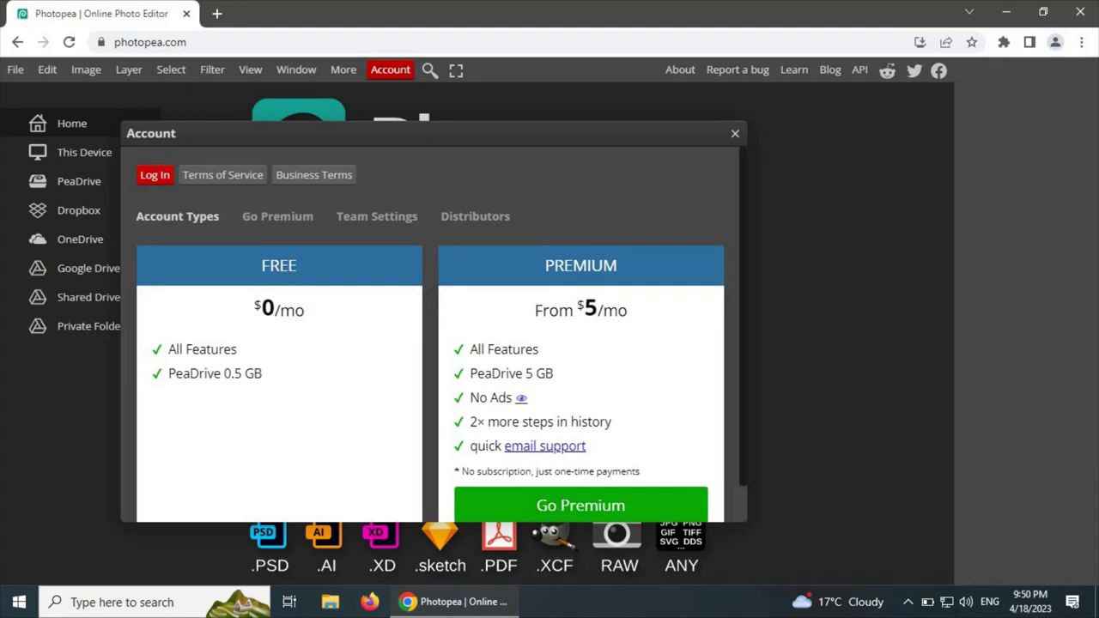
key("Escape")
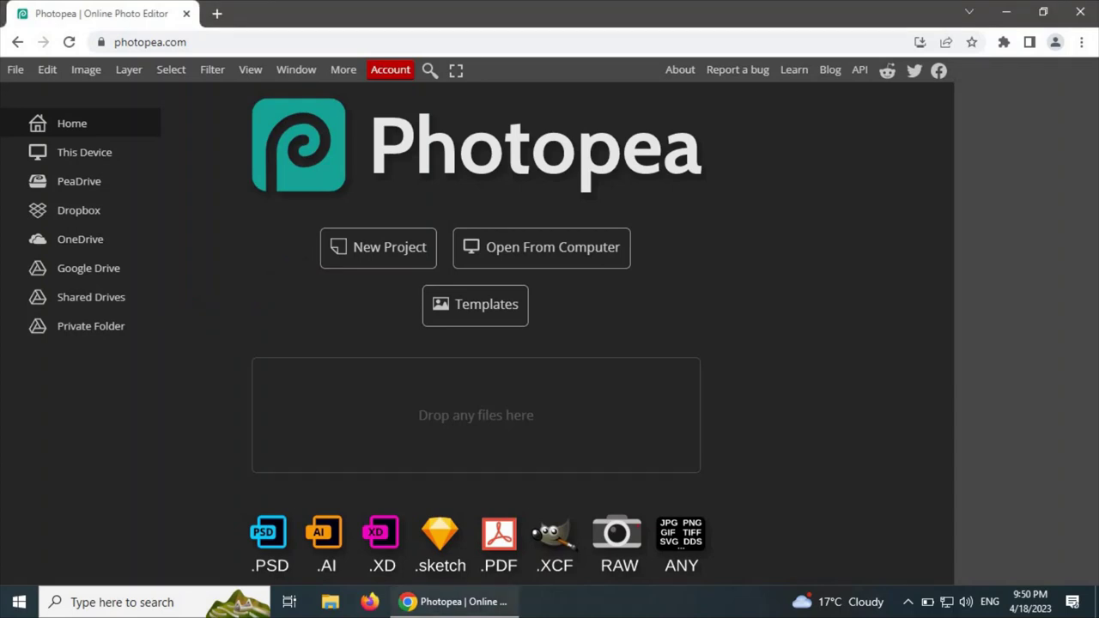
Start a new project and name it First File
left_click(379, 248)
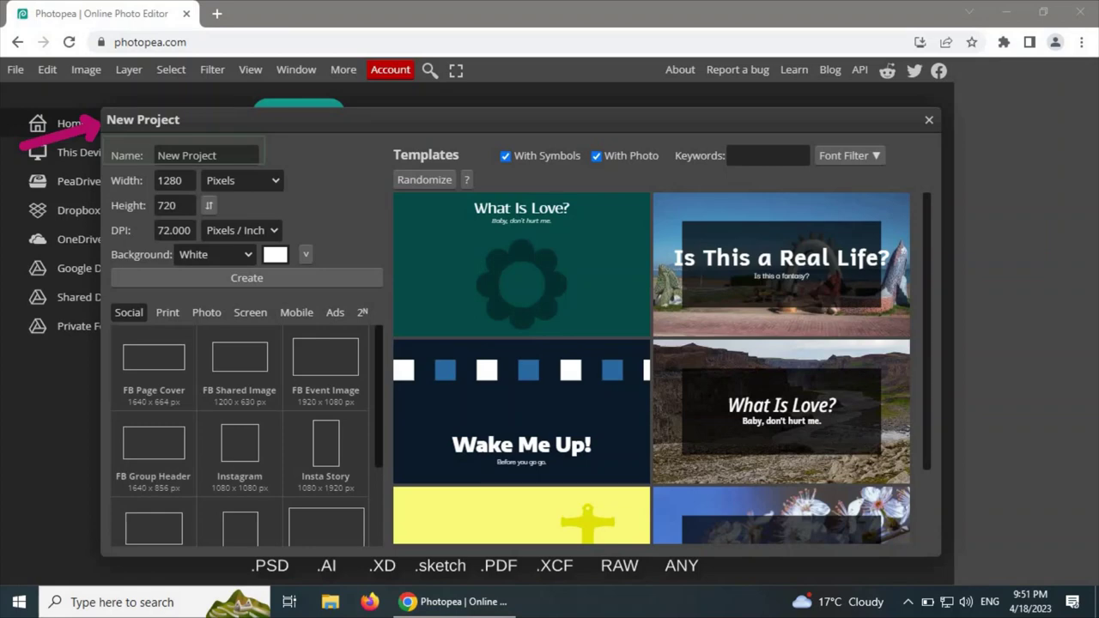
left_click(206, 156)
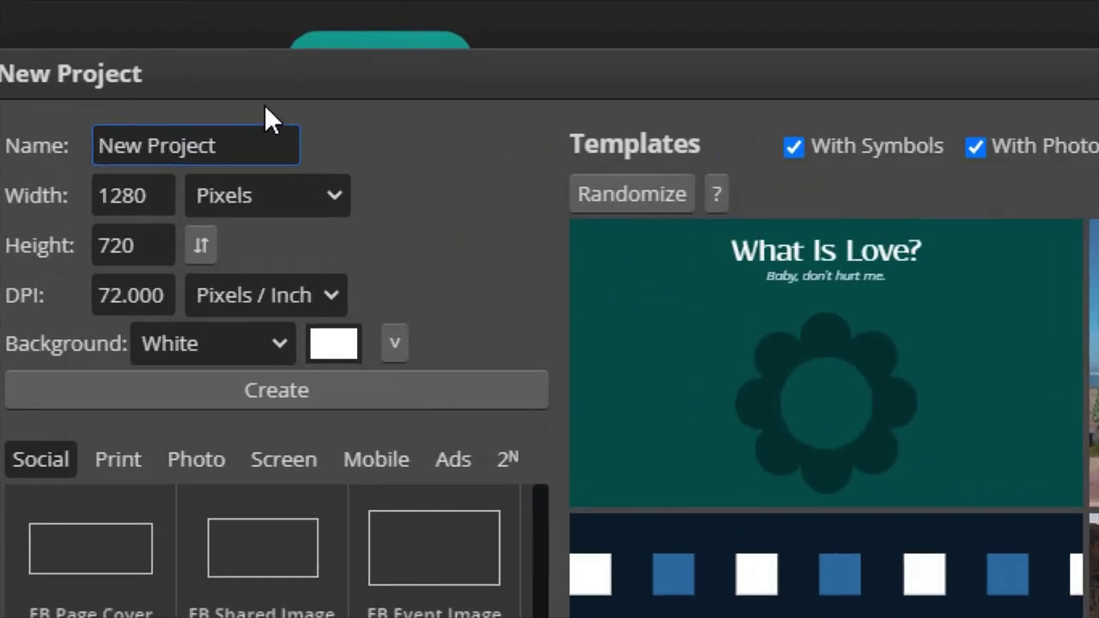
left_click(244, 133)
triple_click(245, 134)
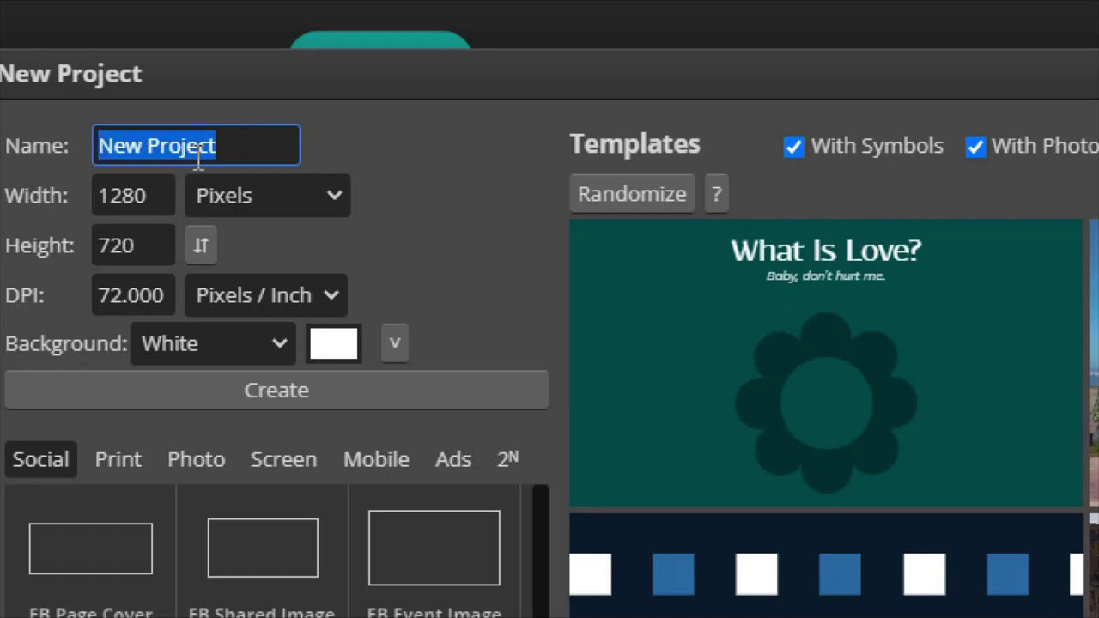
left_click(245, 148)
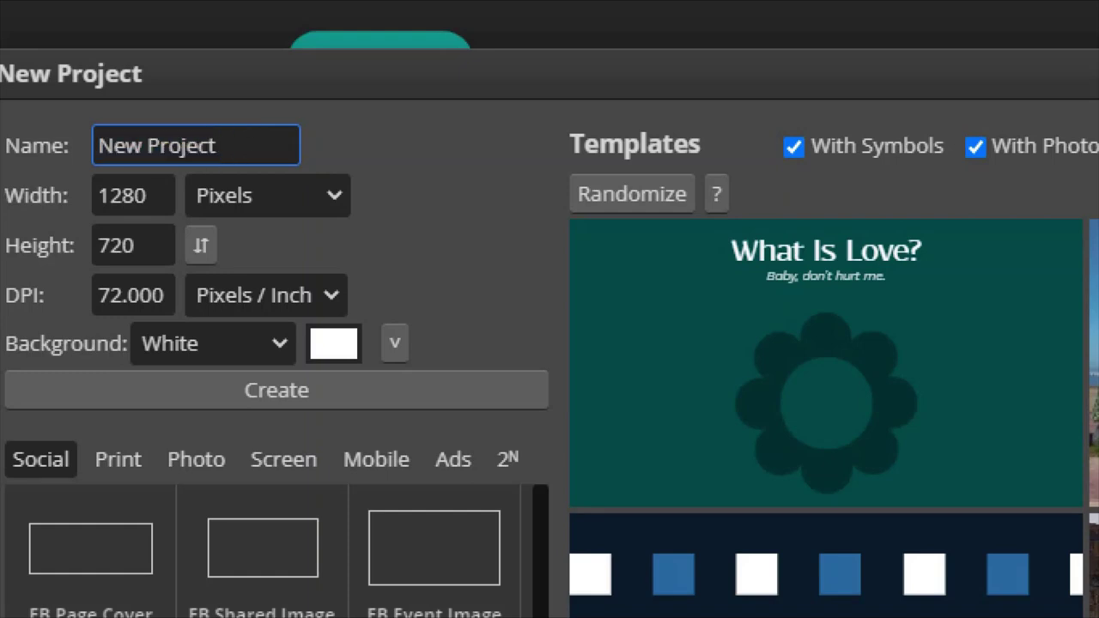
key("BackSpace")
key("BackSpace")
key("BackSpace")
key("BackSpace")
key("BackSpace")
key("BackSpace")
key("BackSpace")
key("BackSpace")
key("BackSpace")
key("BackSpace")
key("BackSpace")
type("First")
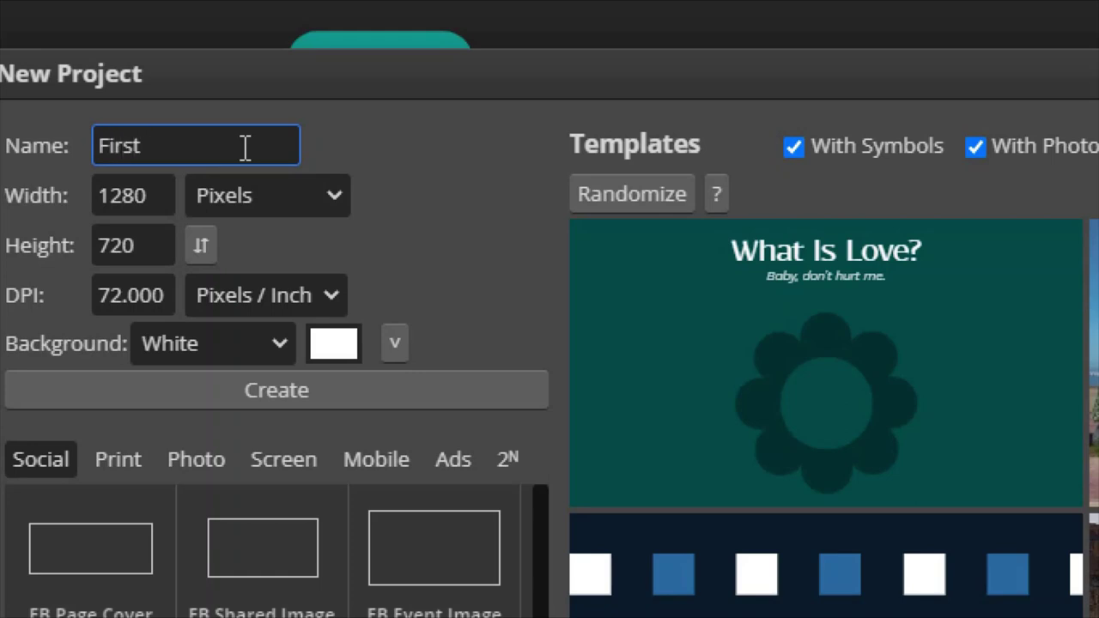
type(" File")
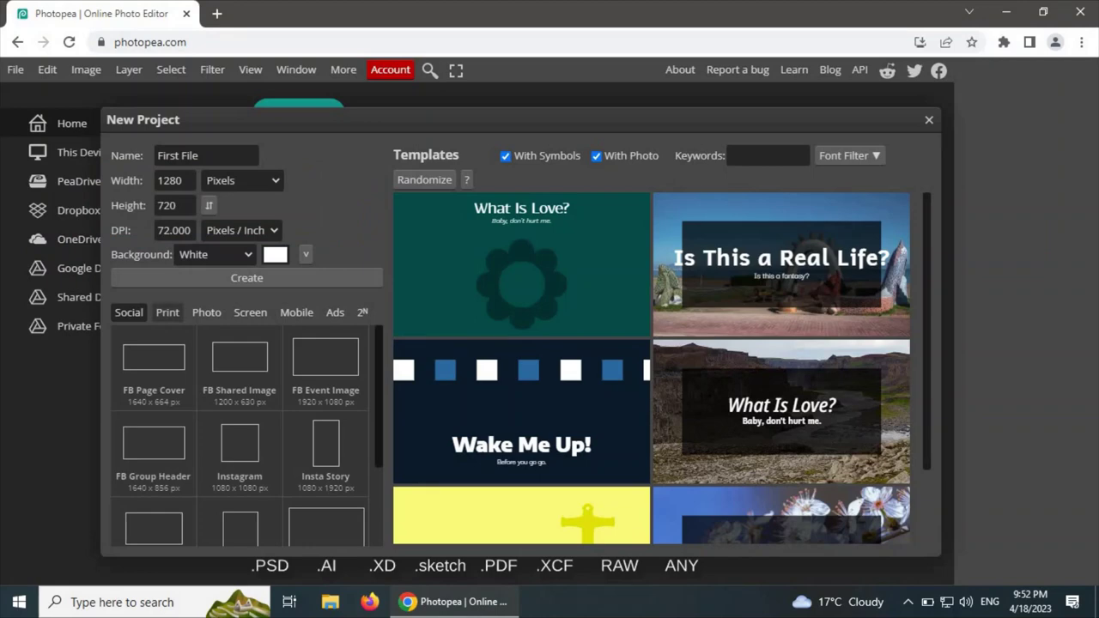
Look through the size preset categories from Print to 2ᴺ and return to the Social presets
left_click(167, 312)
left_click(206, 313)
left_click(250, 313)
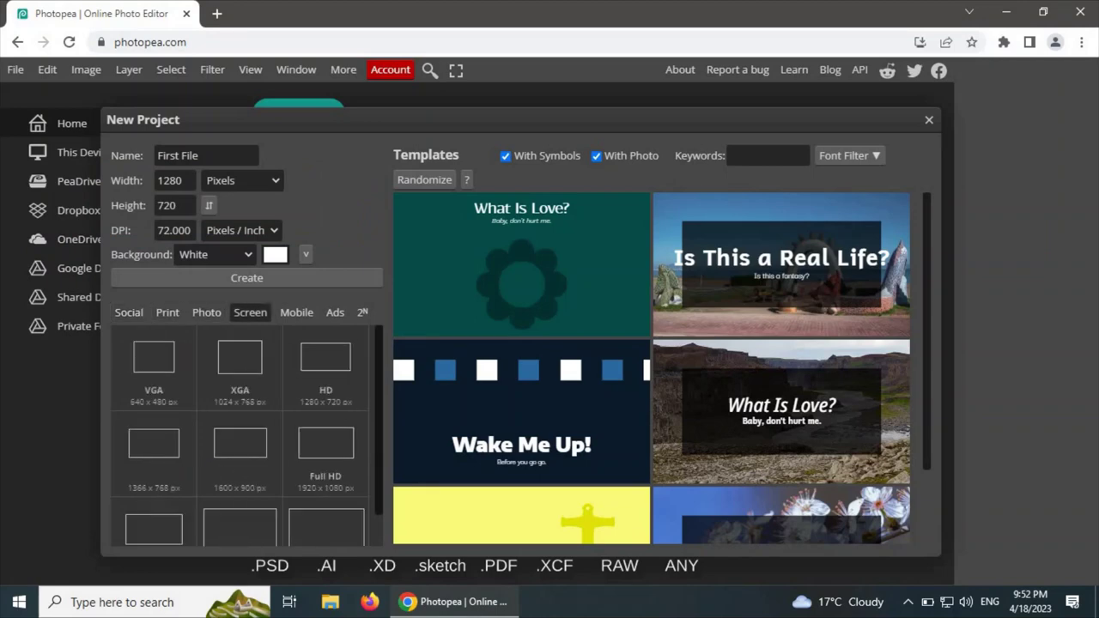
left_click(296, 313)
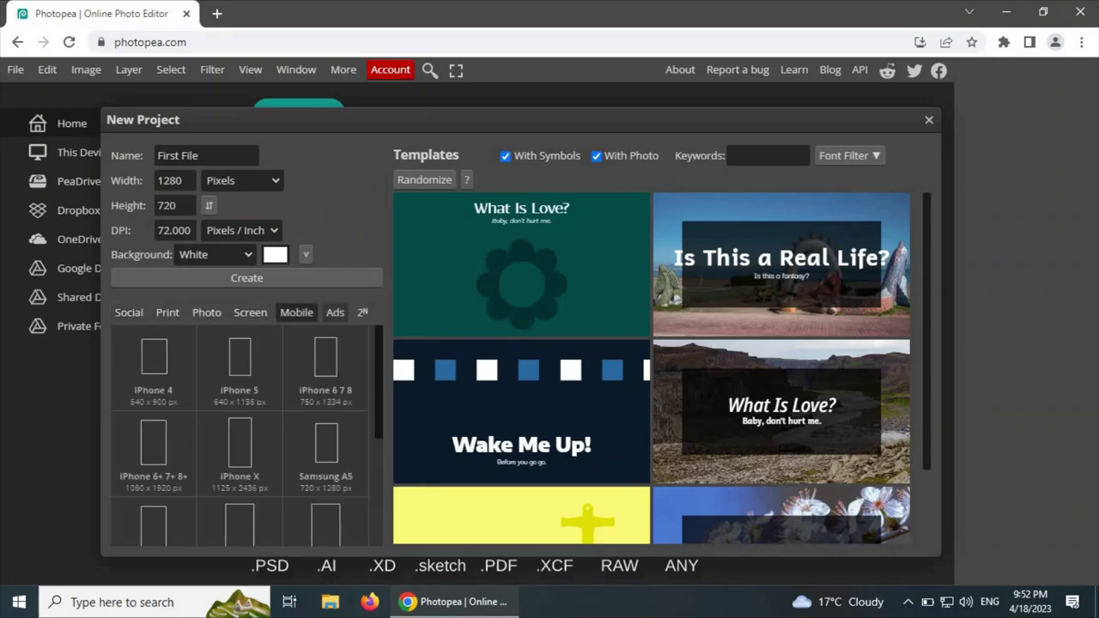
left_click(335, 313)
left_click(362, 312)
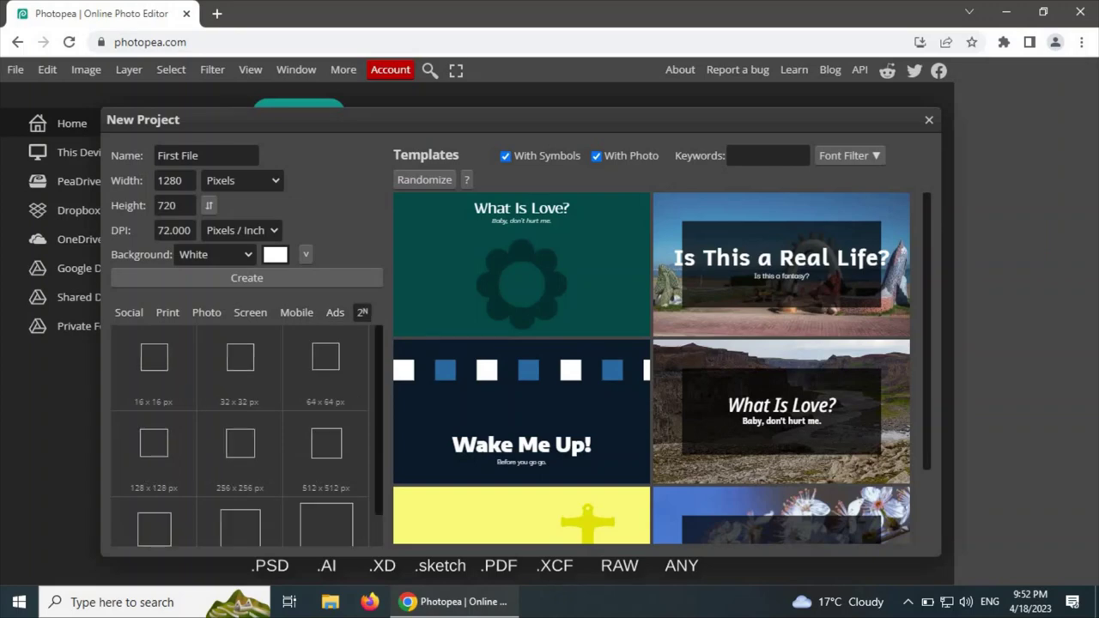
left_click(129, 313)
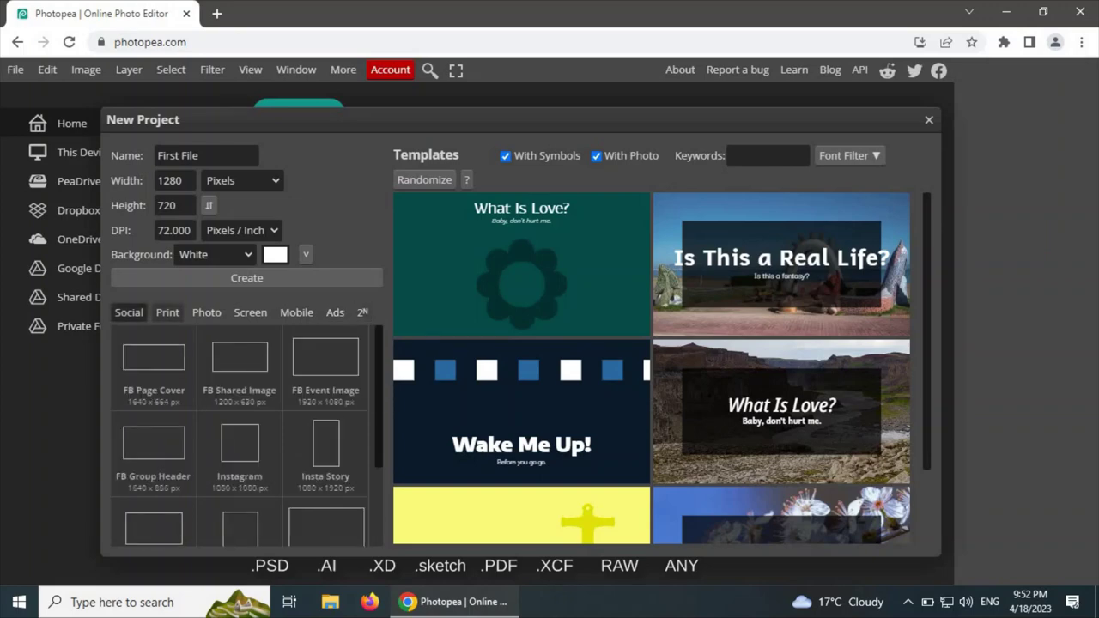
left_click(167, 313)
left_click(129, 313)
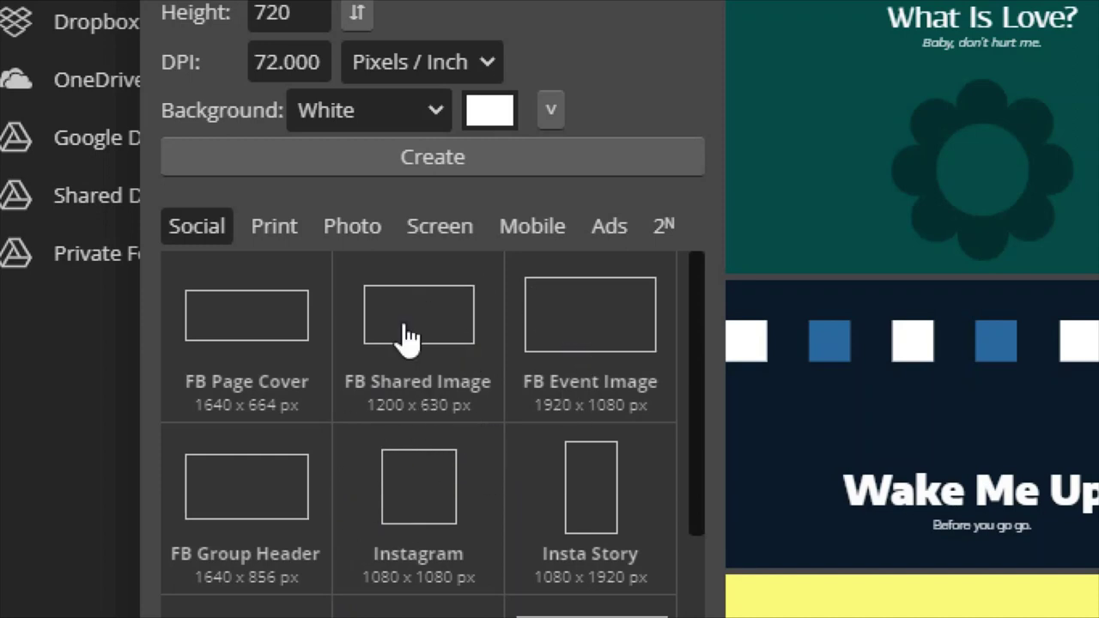
Try social size presets for the project, including FB Shared Image, FB Event Image, Insta Story and FB Group Header
left_click(441, 337)
left_click(622, 327)
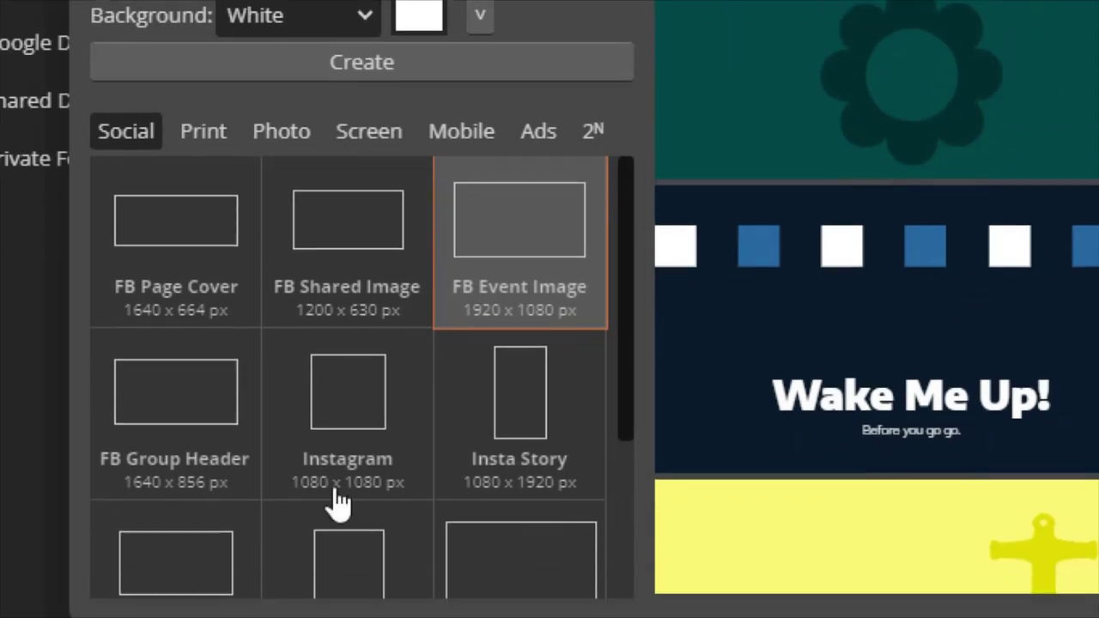
left_click(444, 434)
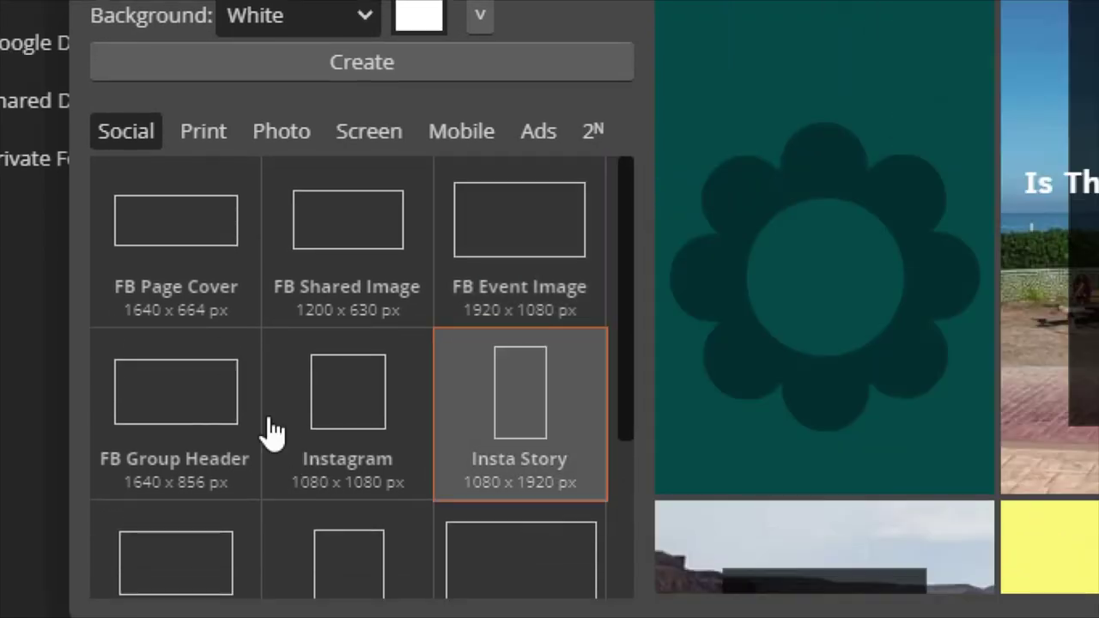
left_click(273, 432)
left_click(184, 436)
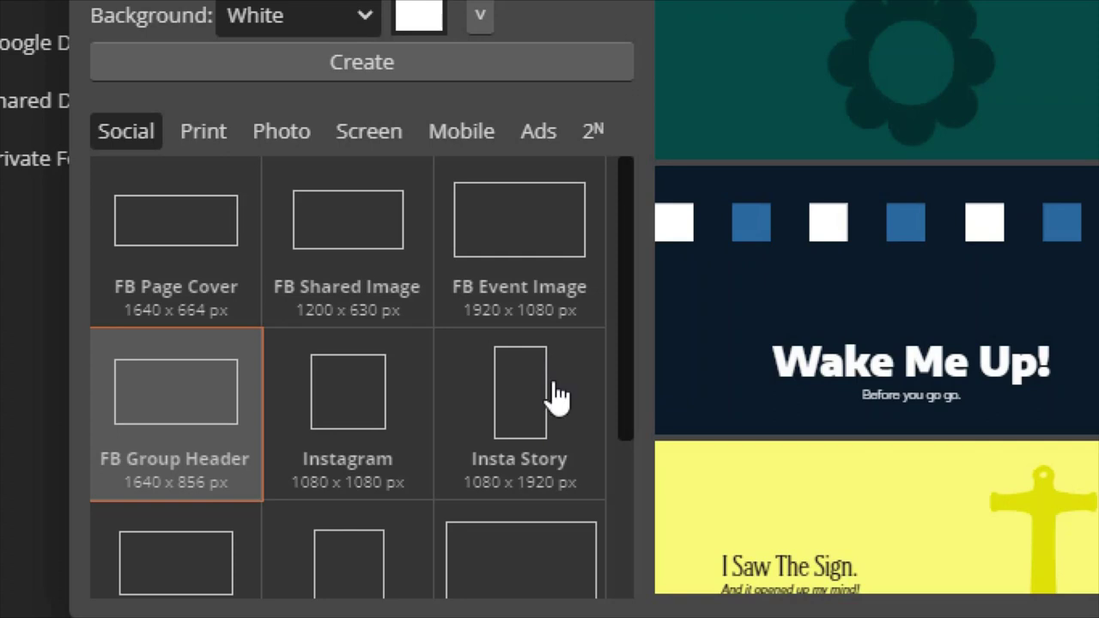
left_click(550, 516)
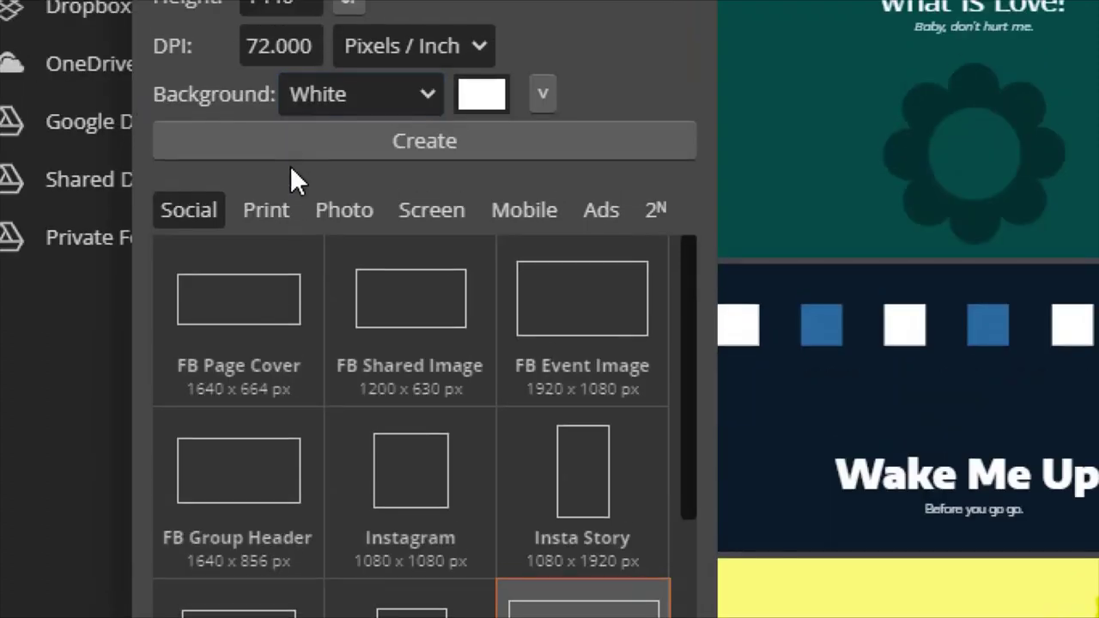
Try the A4 and A5 print presets and the XGA and 1600 x 900 px screen presets
left_click(269, 217)
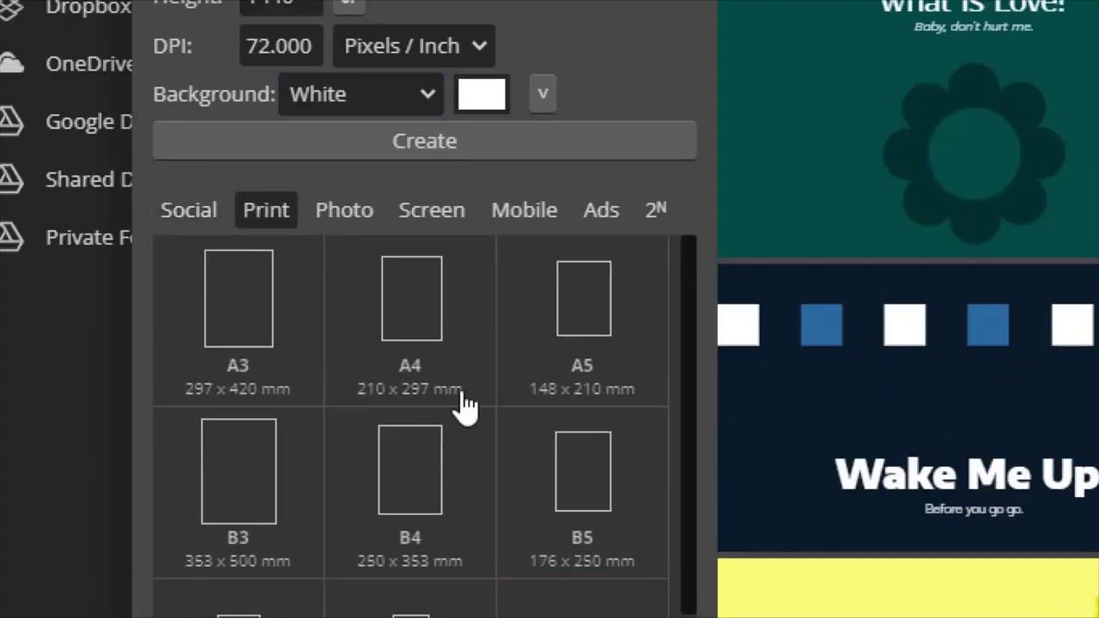
left_click(449, 368)
left_click(601, 360)
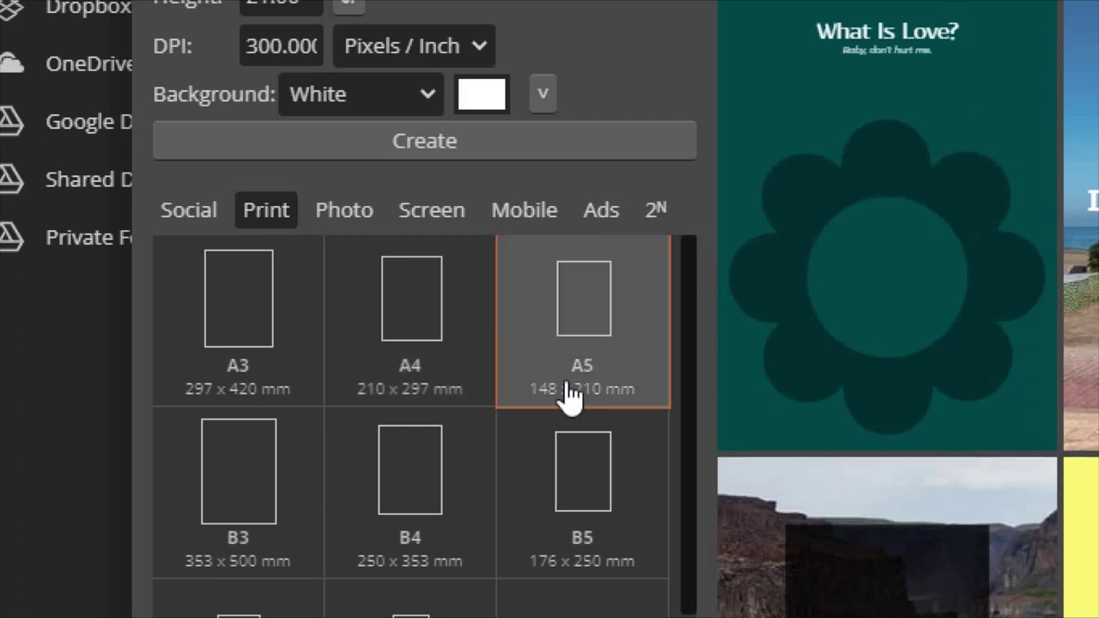
left_click(421, 192)
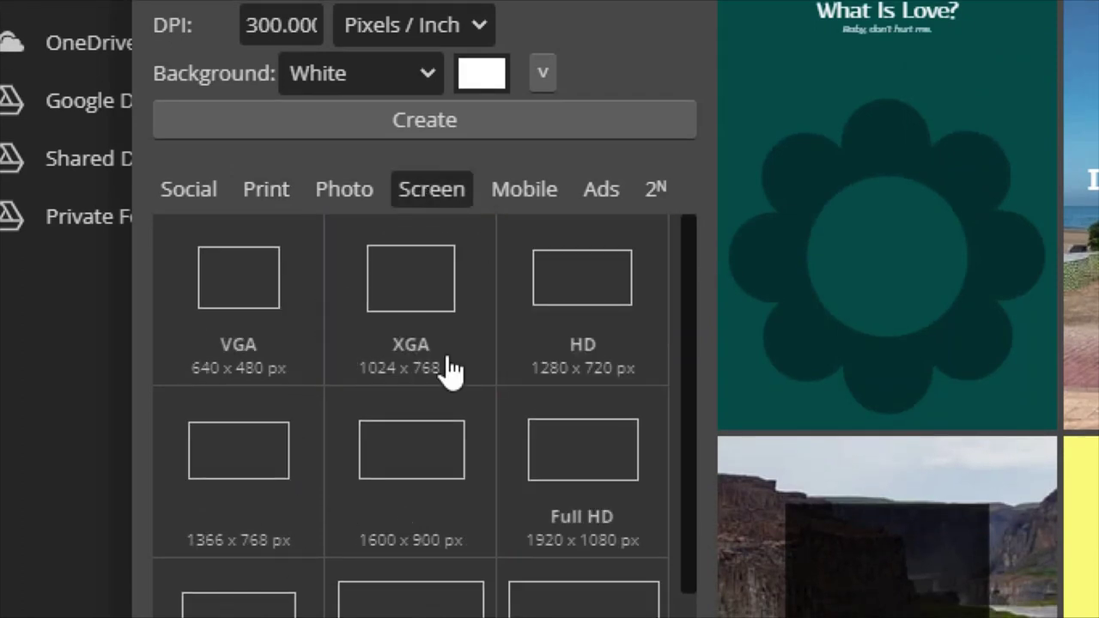
left_click(445, 285)
left_click(421, 462)
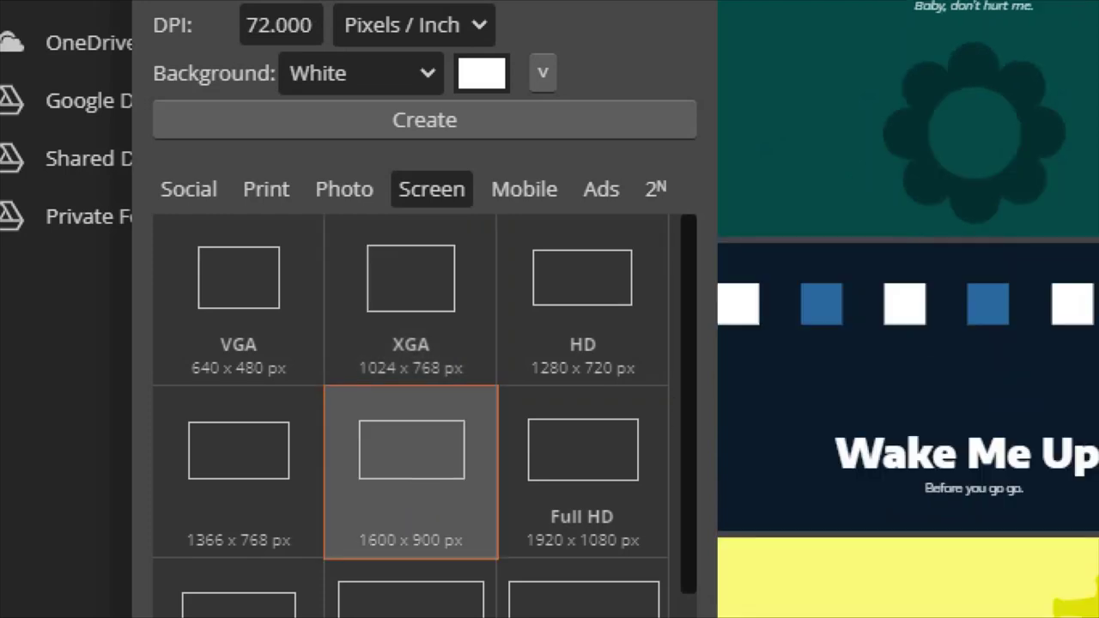
Try the mobile presets iPhone 5, iPhone 6 7 8, Samsung A5 and iPhone 6+ 7+ 8+, returning to iPhone 6 7 8
left_click(551, 181)
left_click(446, 261)
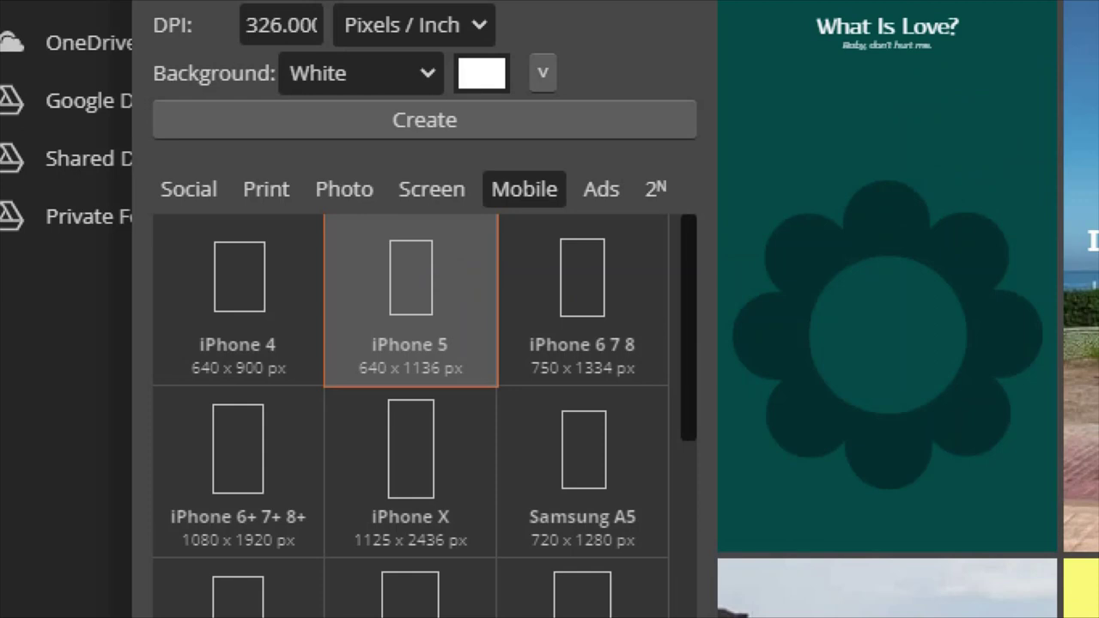
left_click(603, 311)
left_click(571, 505)
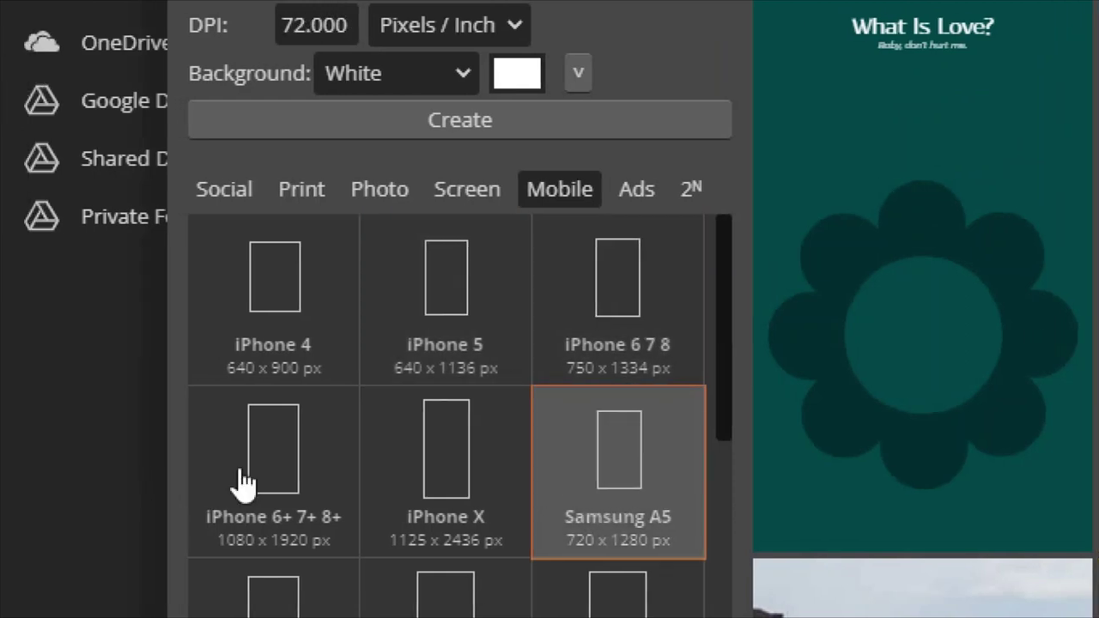
left_click(259, 473)
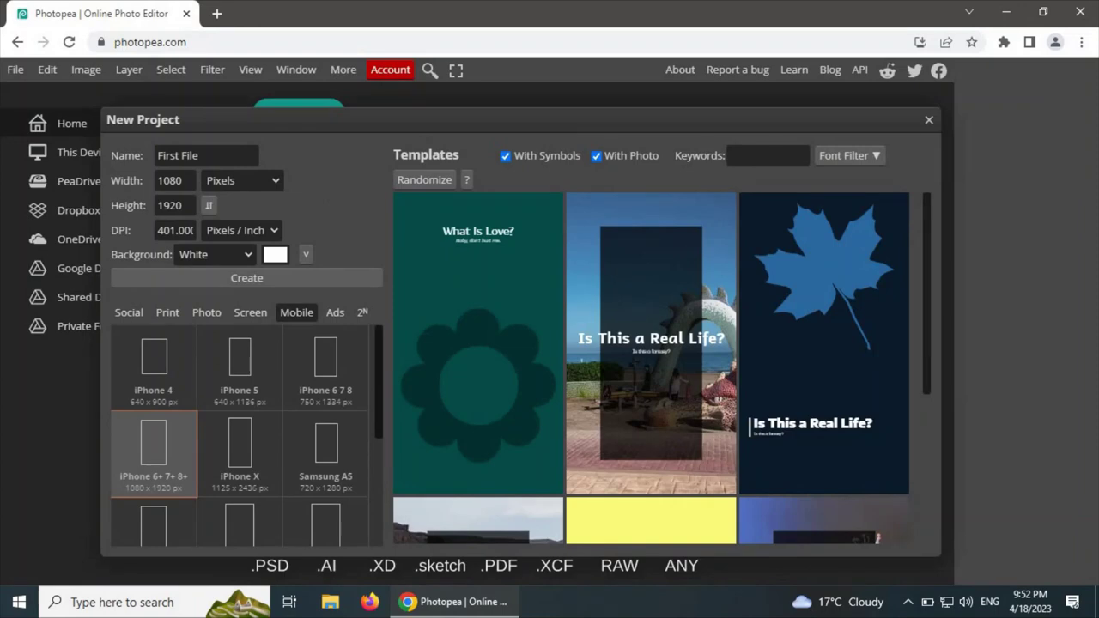
left_click(326, 368)
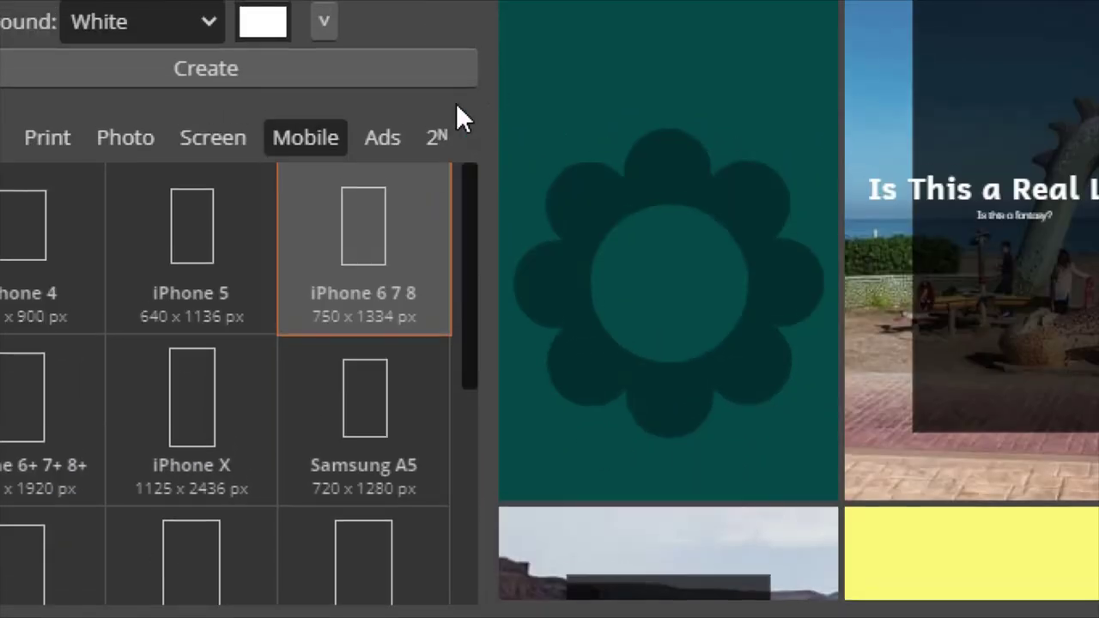
Try the square power-of-two presets 16, 32, 64 and 512 px, ending with 4096 x 4096 px
left_click(436, 136)
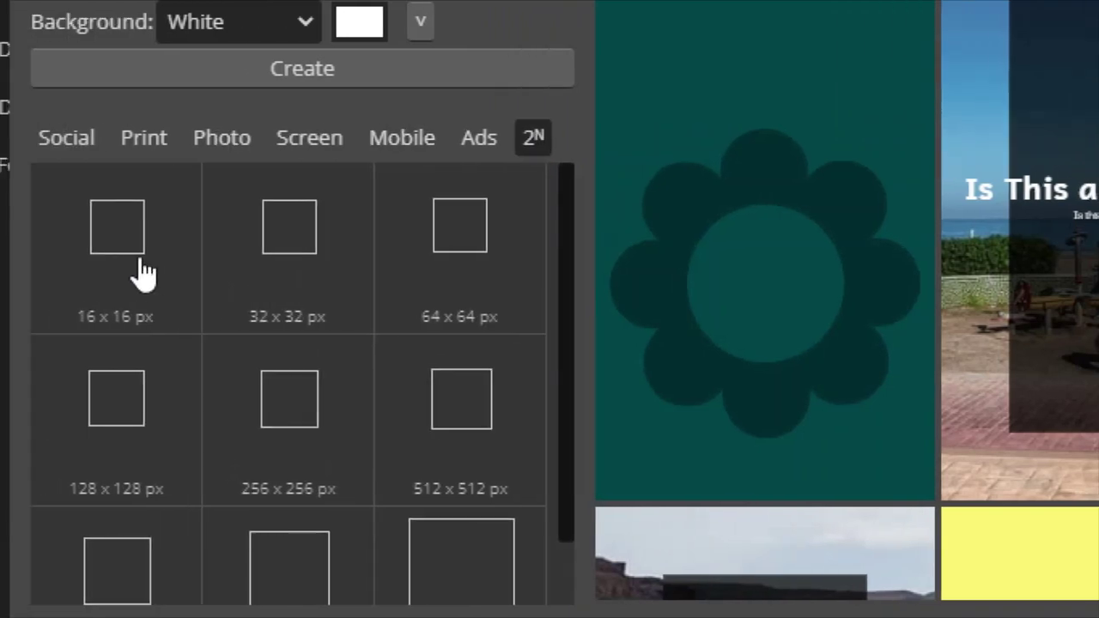
left_click(140, 271)
left_click(282, 286)
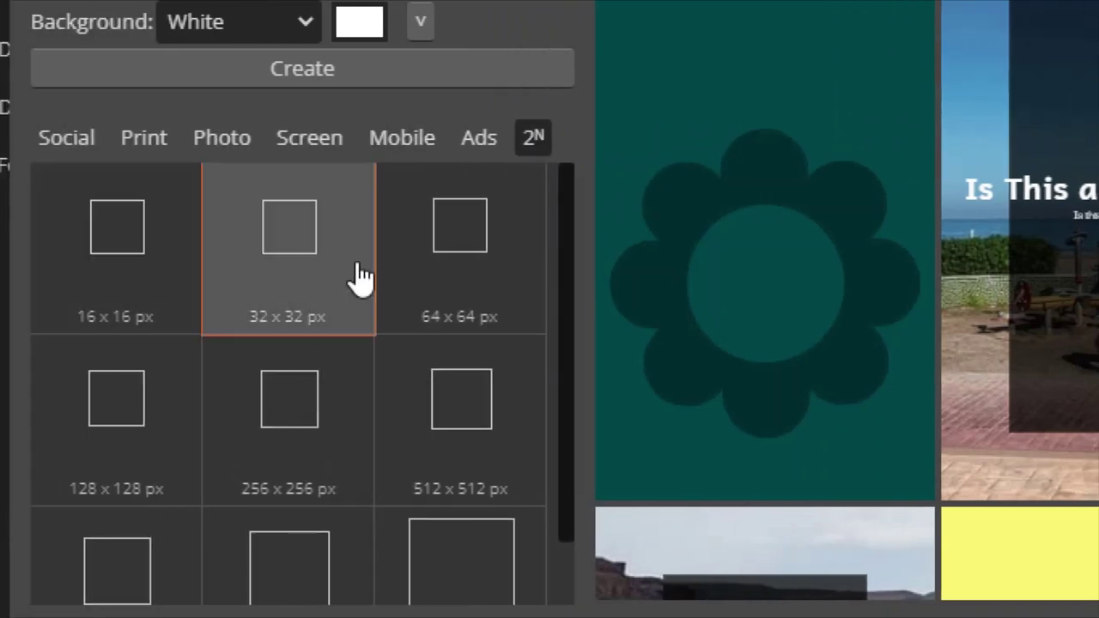
left_click(494, 283)
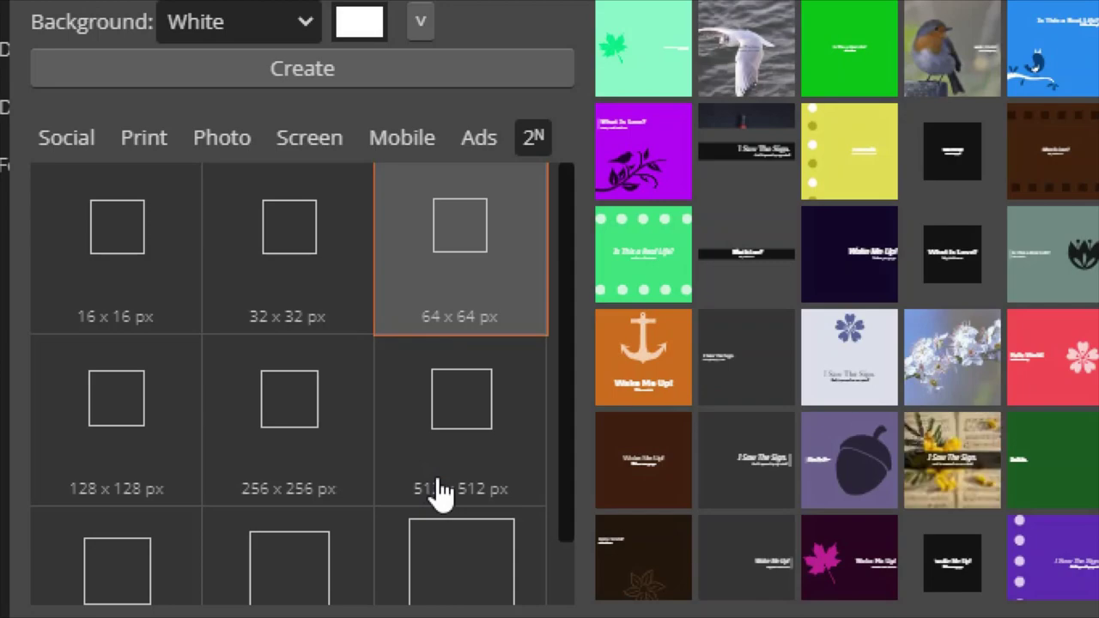
left_click(444, 485)
left_click(455, 549)
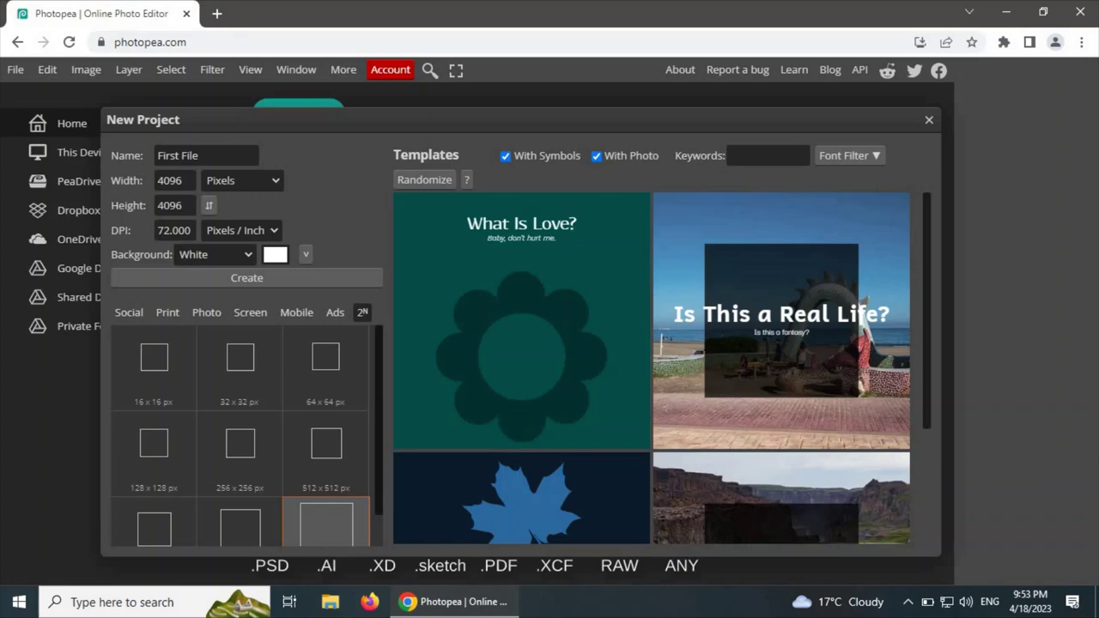
Compare the 256, 128 and 16 px square presets and choose 32 x 32 px for the project
scroll(652, 369, "down", 3)
left_click(240, 368)
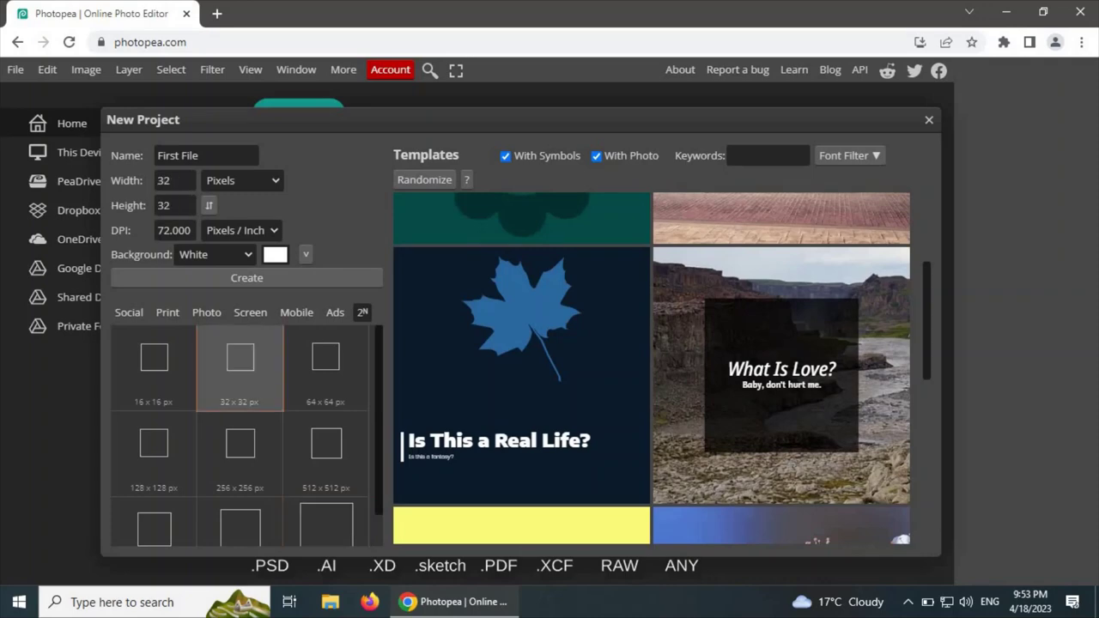
left_click(240, 453)
left_click(155, 453)
left_click(155, 367)
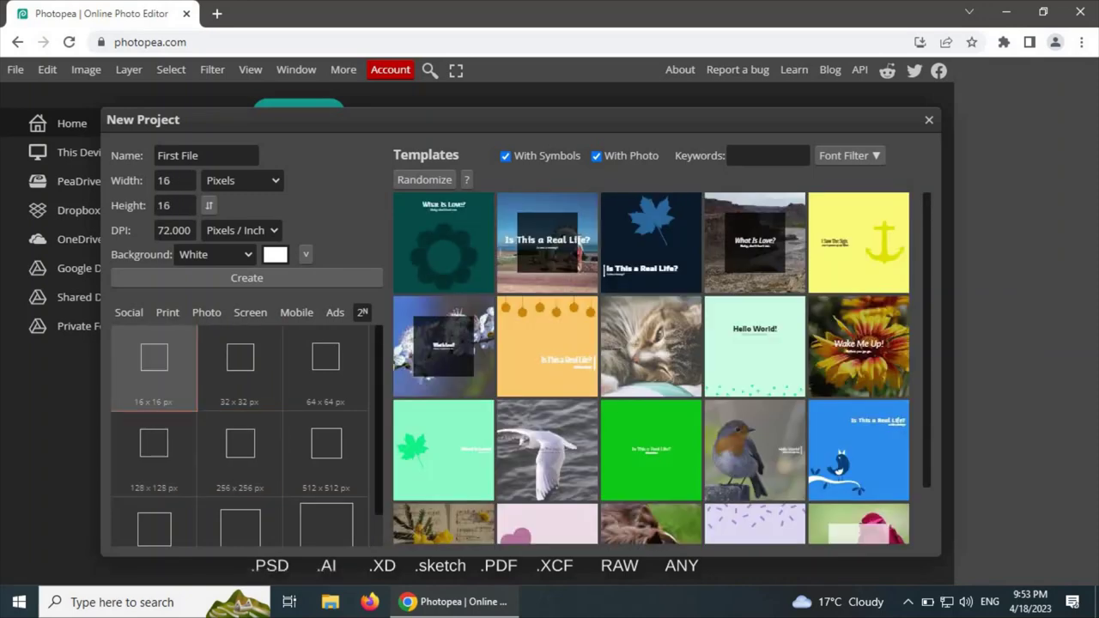
left_click(240, 365)
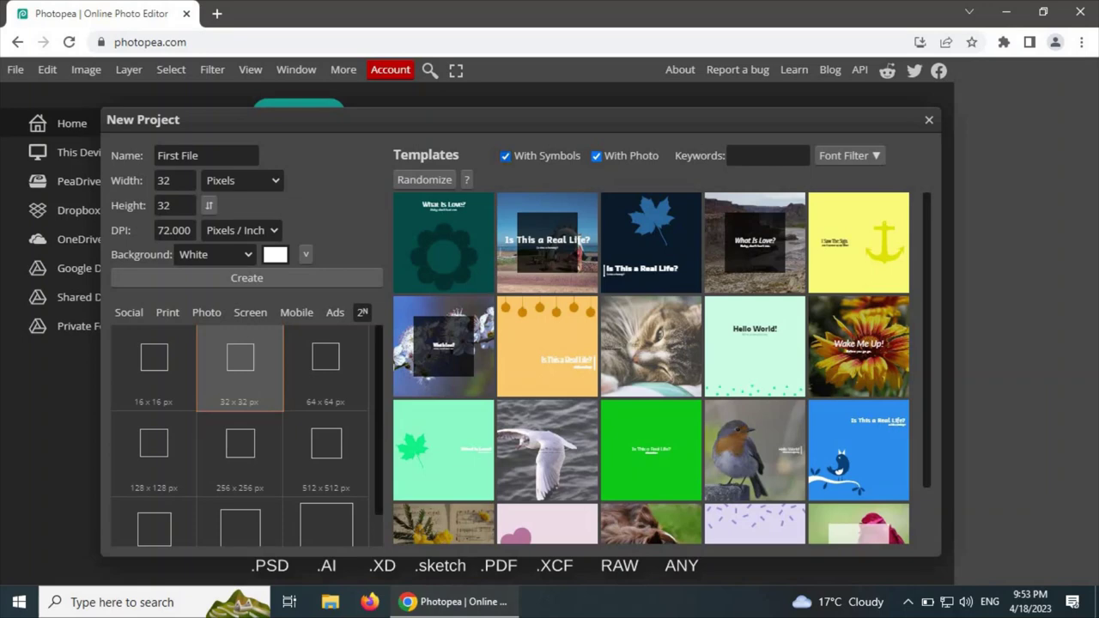
Exclude templates with symbols and with photos, and include both kinds again
left_click(506, 156)
left_click(597, 156)
left_click(597, 157)
left_click(506, 156)
Try filtering the new project templates by the keyword science, and by the keyword cartoon after reopening the project setup
left_click(768, 156)
type("science")
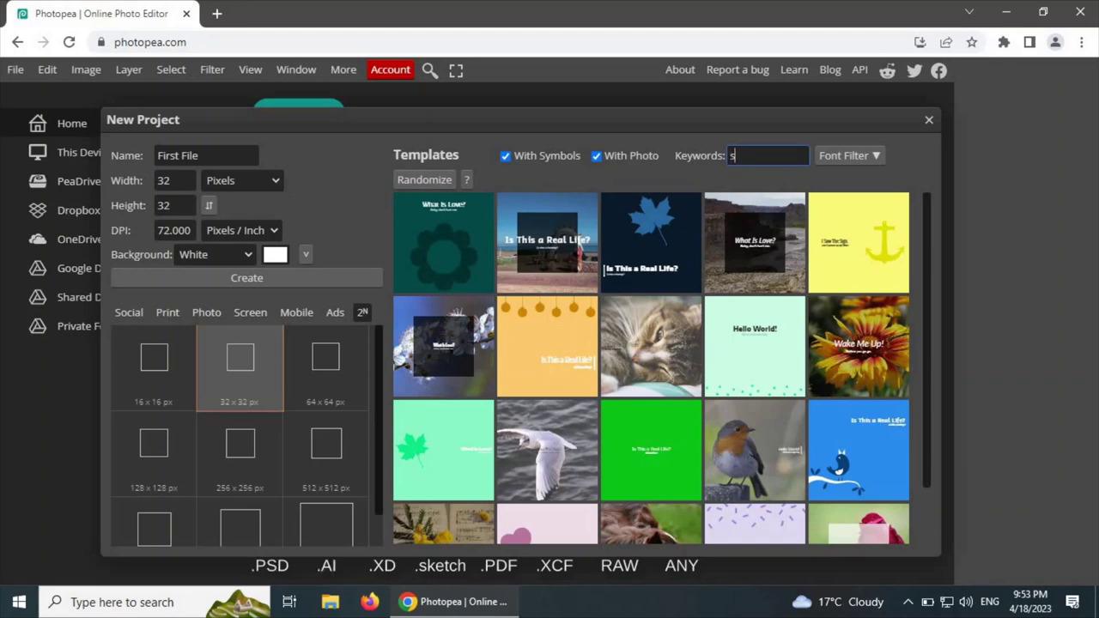
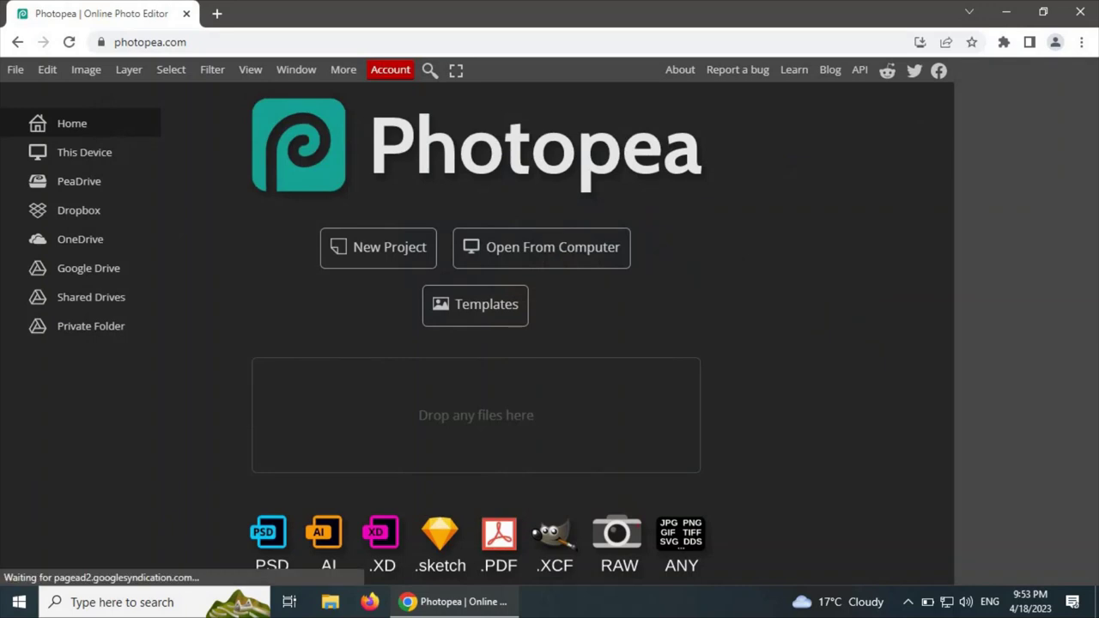
left_click(379, 248)
left_click(724, 146)
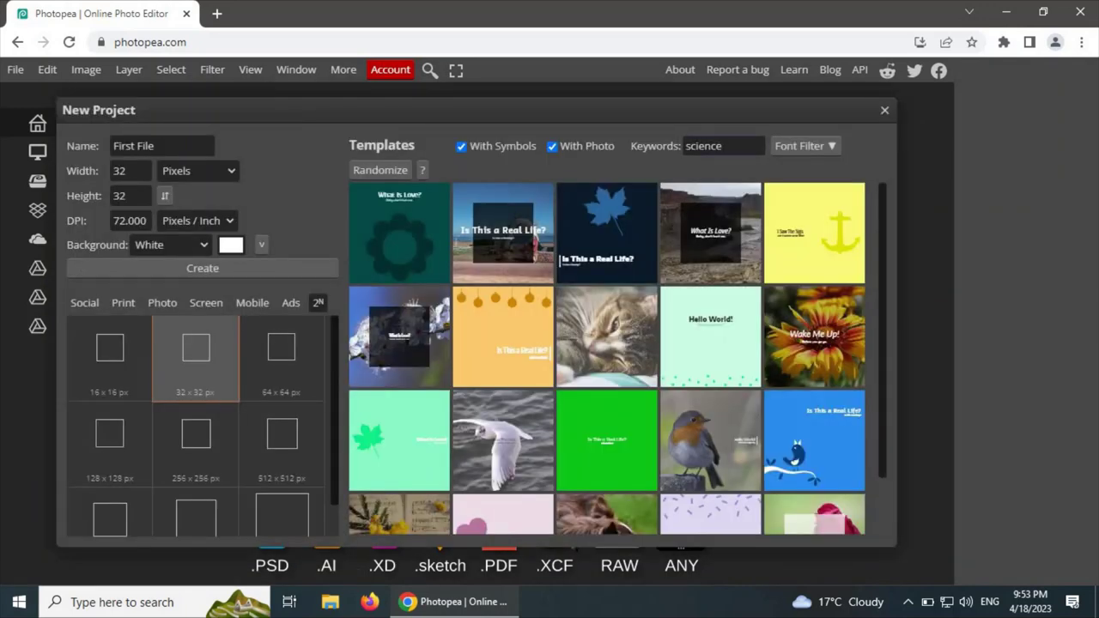
key("ctrl+a")
type("cartoon")
key("Return")
left_click(723, 146)
key("Return")
Reload the page, start another new project and randomize the suggested templates twice
key("F5")
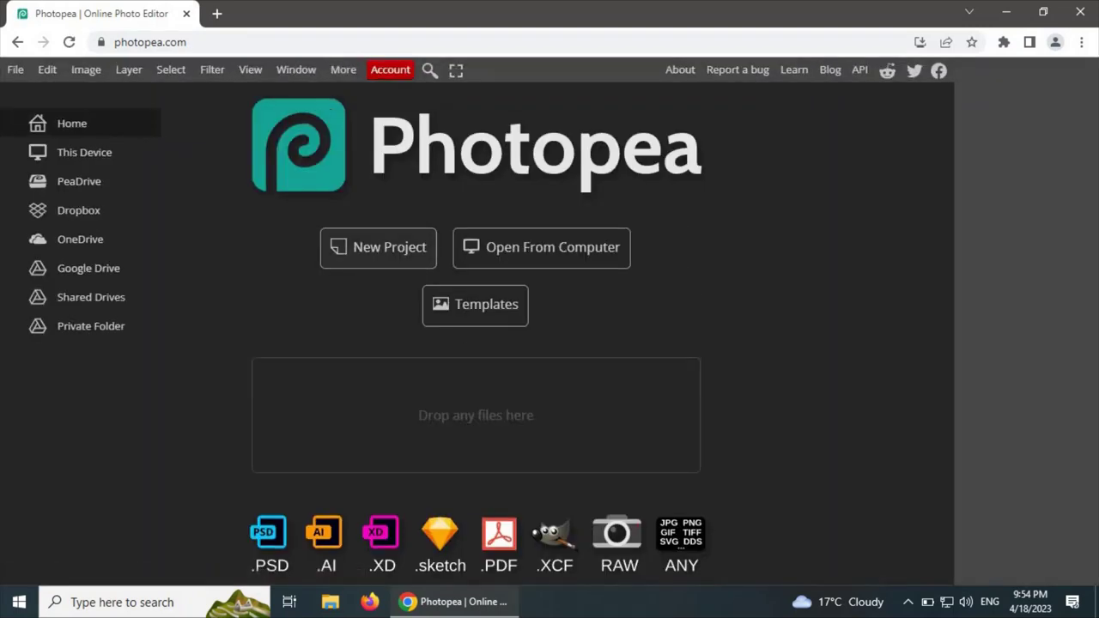
key("ctrl+alt+n")
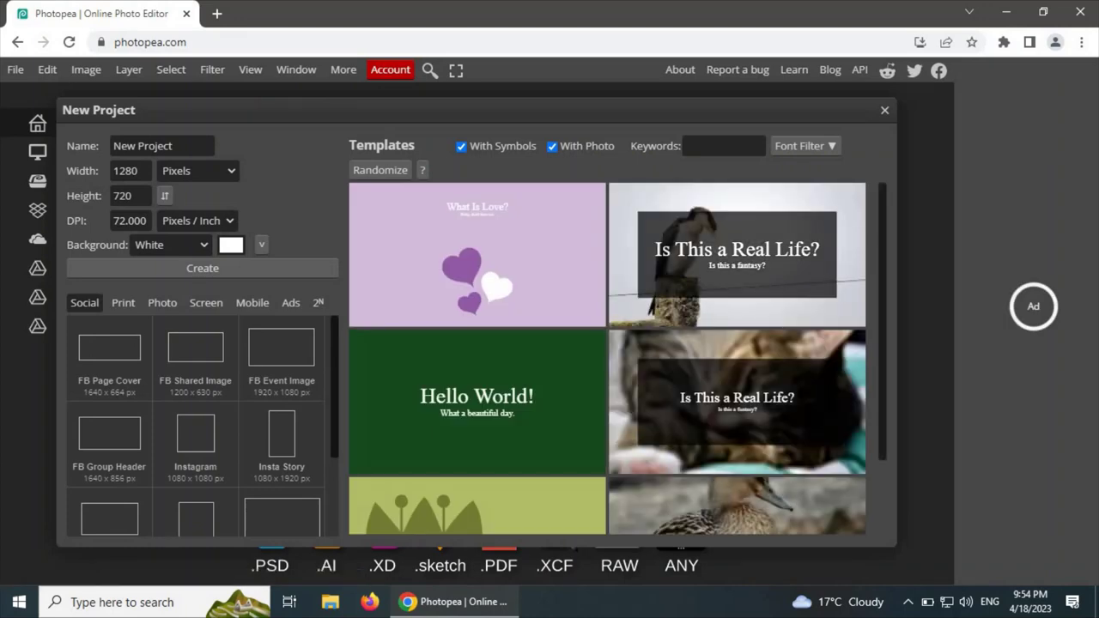
scroll(607, 359, "down", 5)
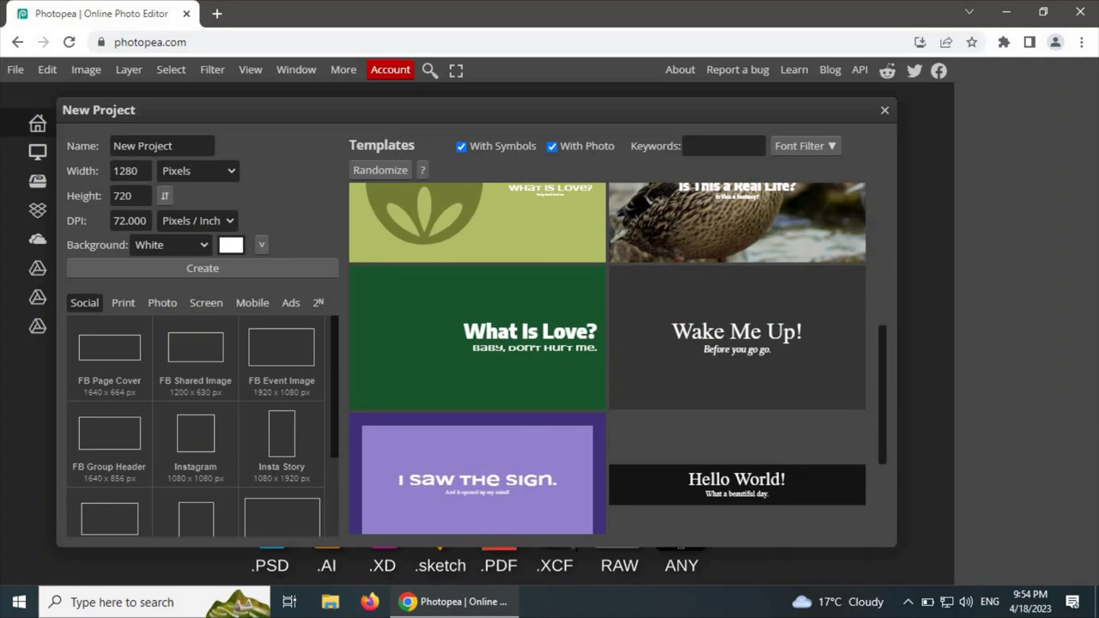
scroll(607, 359, "up", 5)
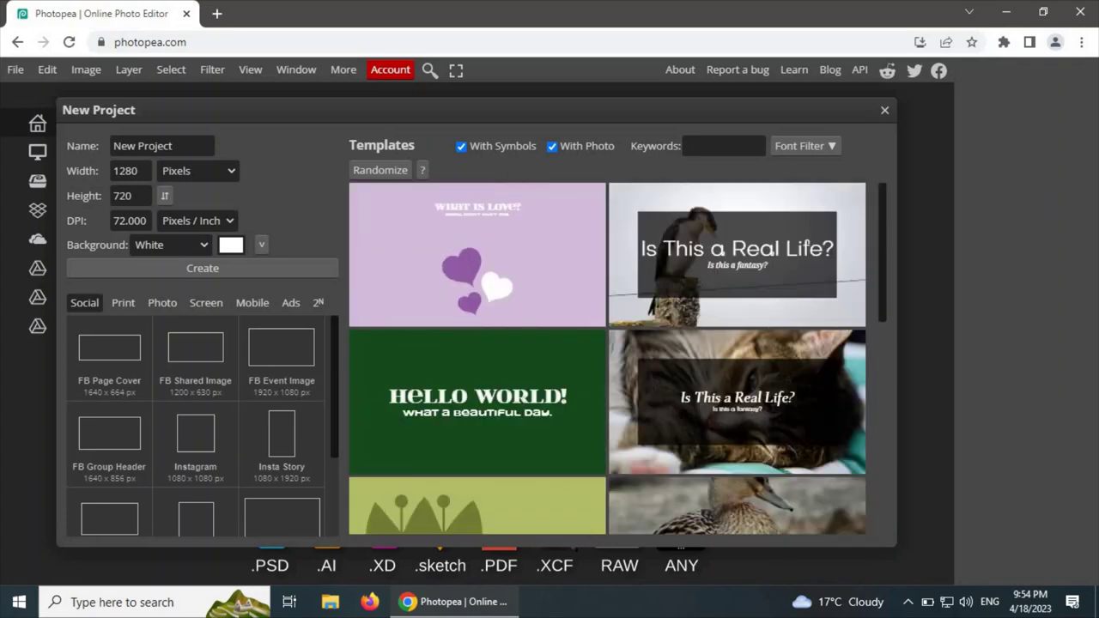
left_click(380, 169)
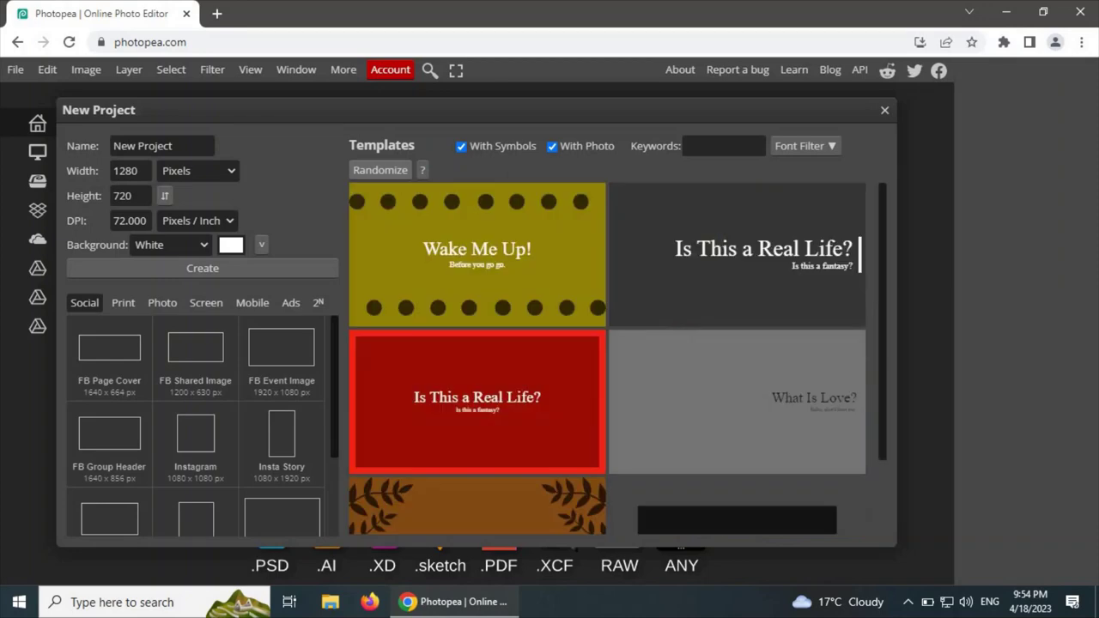
left_click(380, 169)
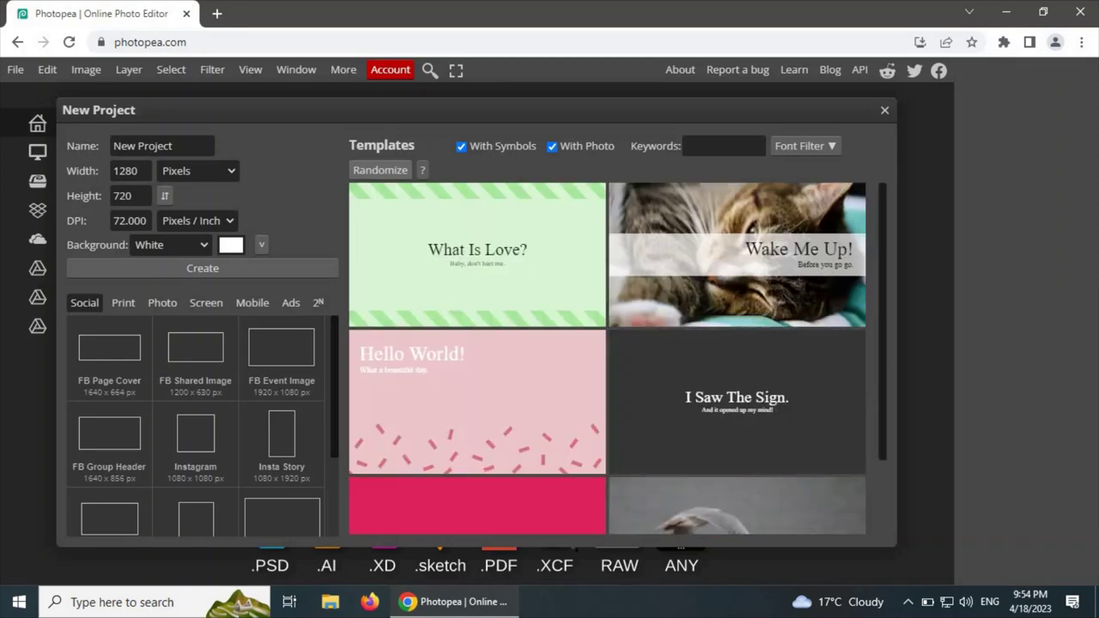
Search the templates with the keyword cartoon and look through them
left_click(724, 146)
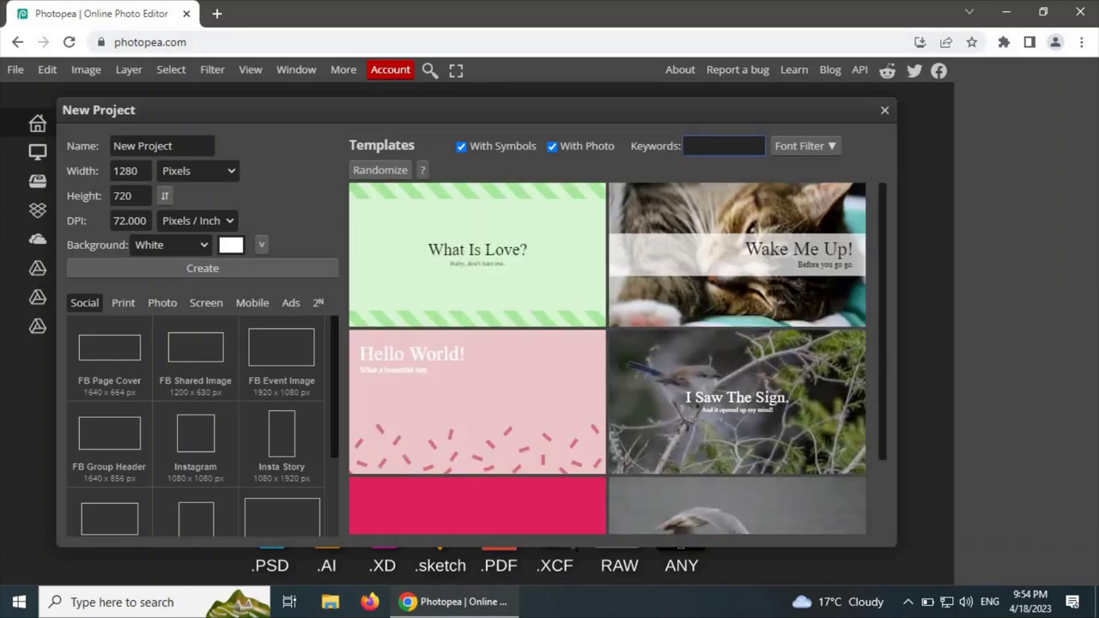
type("cartoon")
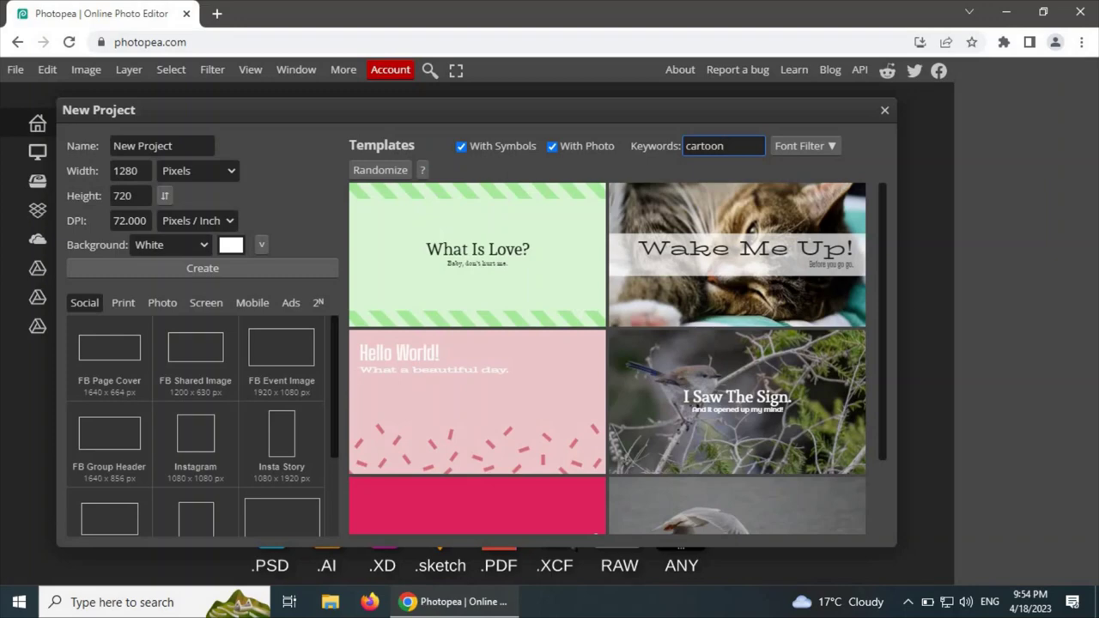
key("Return")
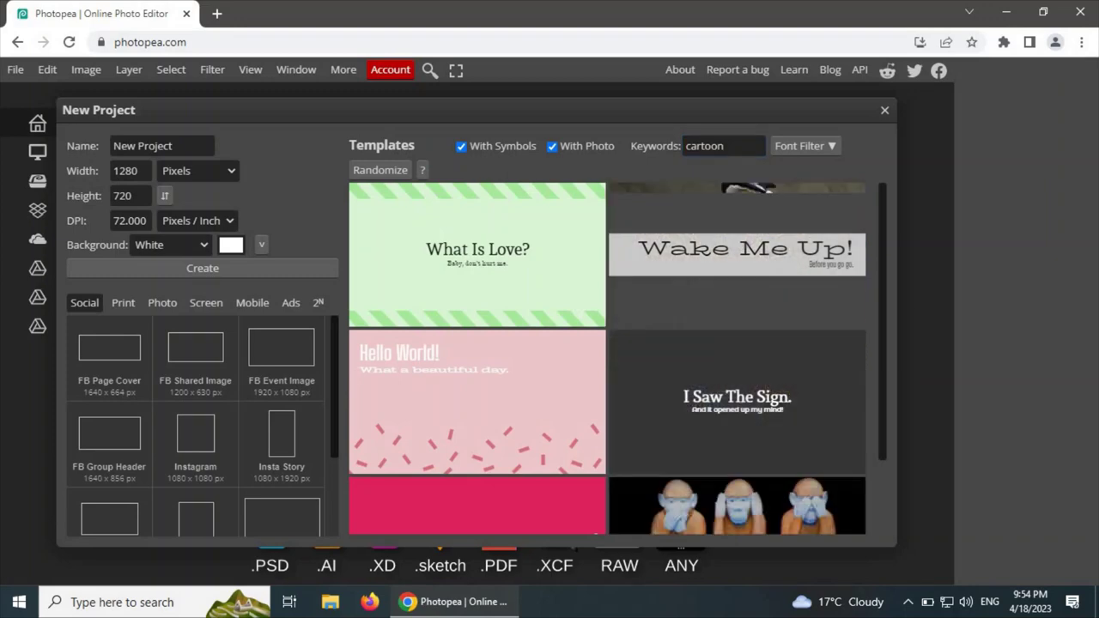
scroll(607, 359, "down", 1)
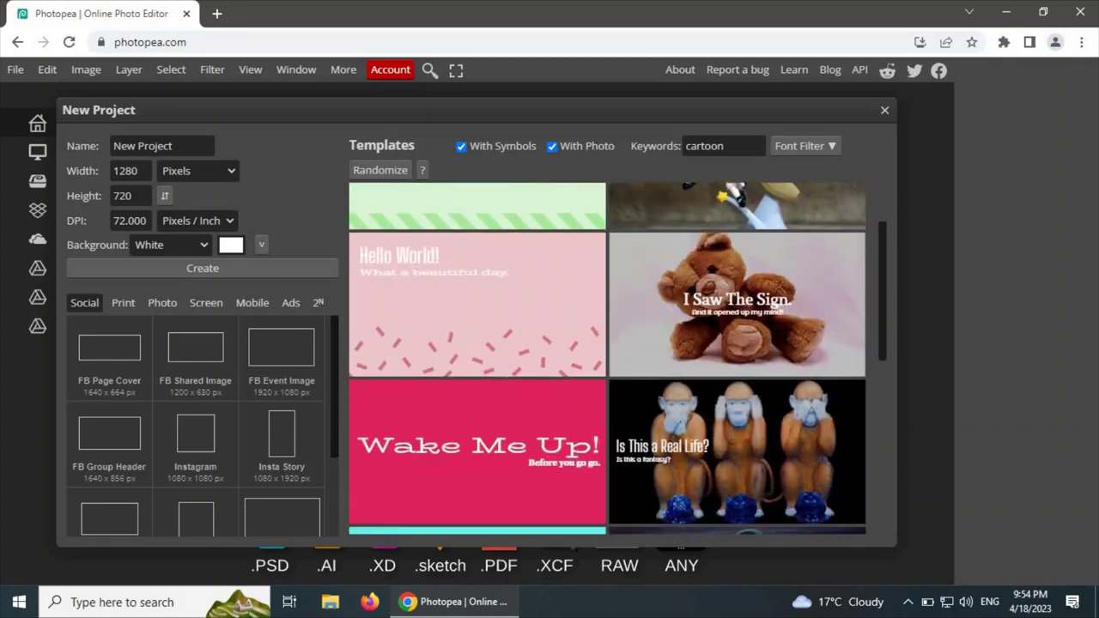
Exclude templates with symbols and look through the remaining designs
left_click(461, 146)
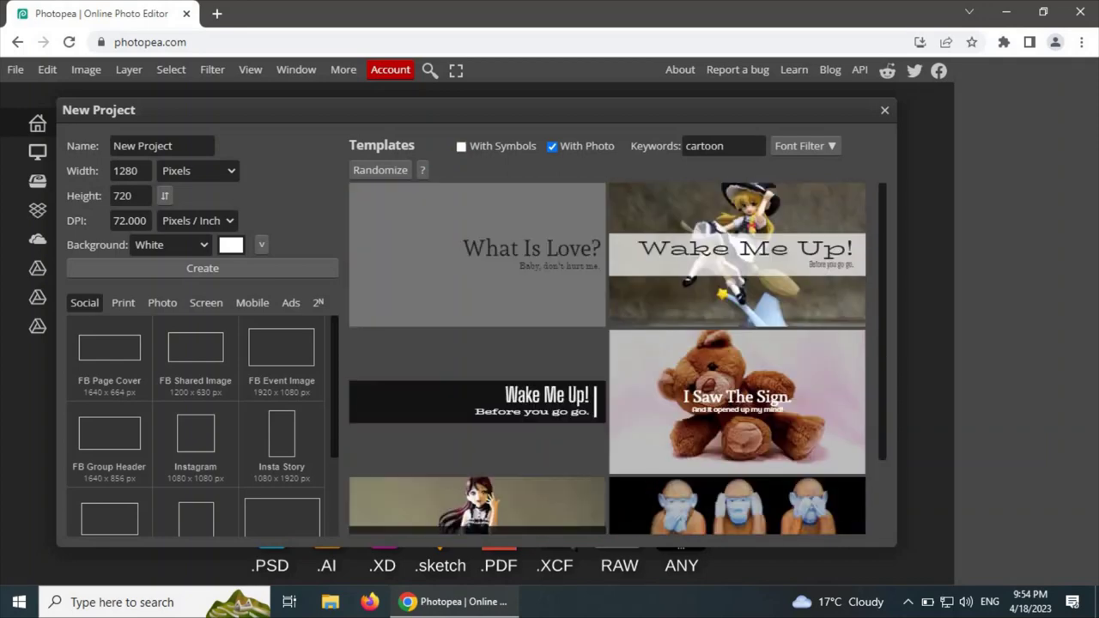
scroll(607, 359, "down", 5)
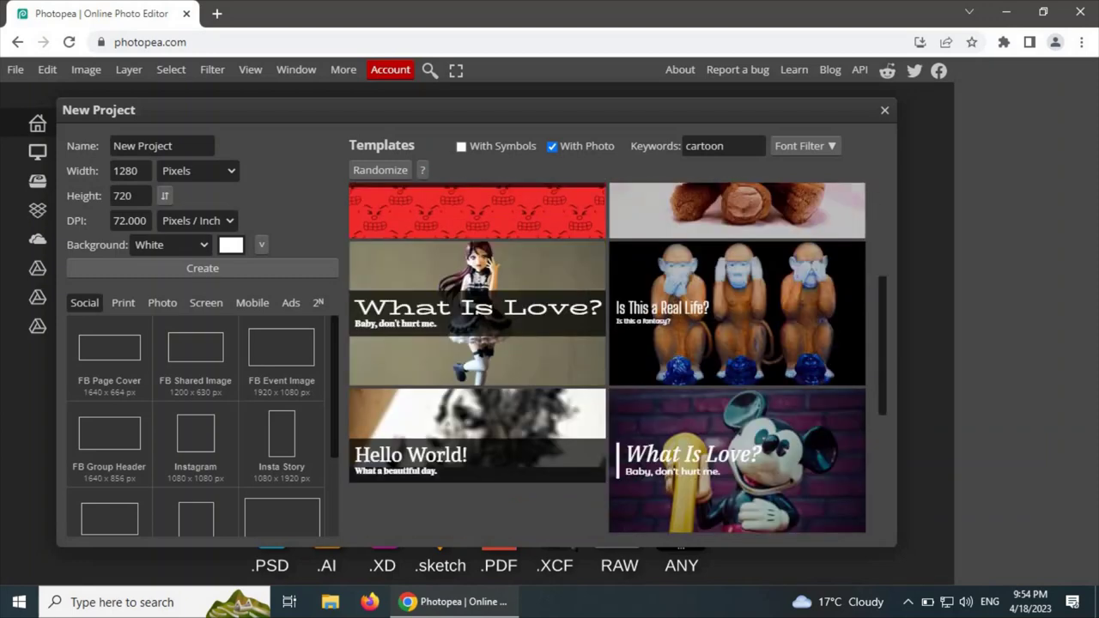
scroll(607, 359, "up", 5)
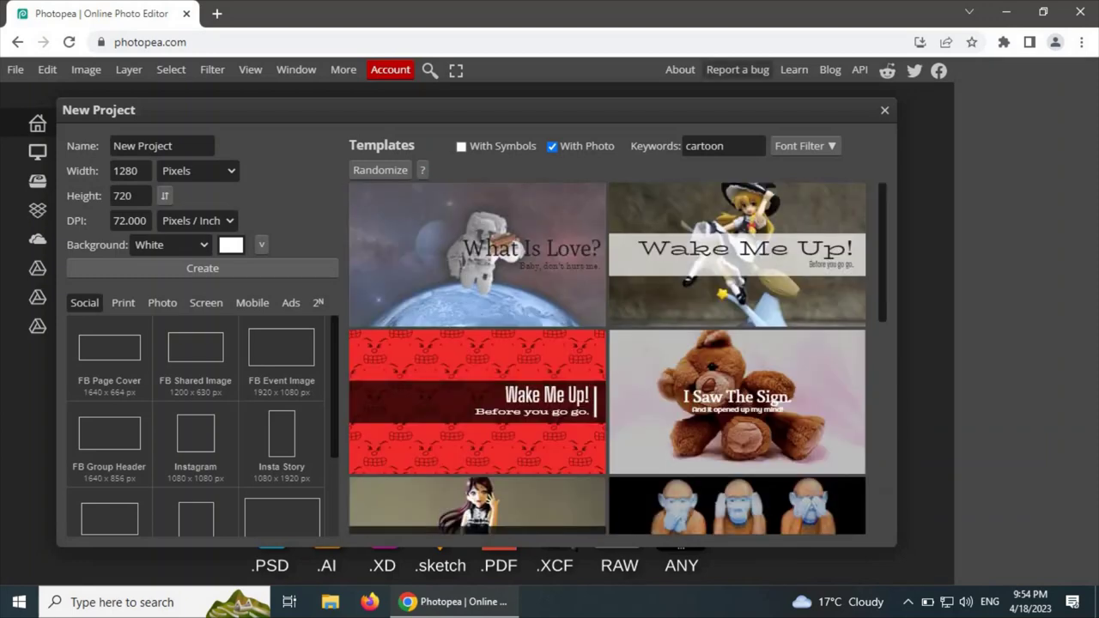
Search the templates with the keyword Science instead and look through them
left_click(737, 146)
key("ctrl+a")
type("Science")
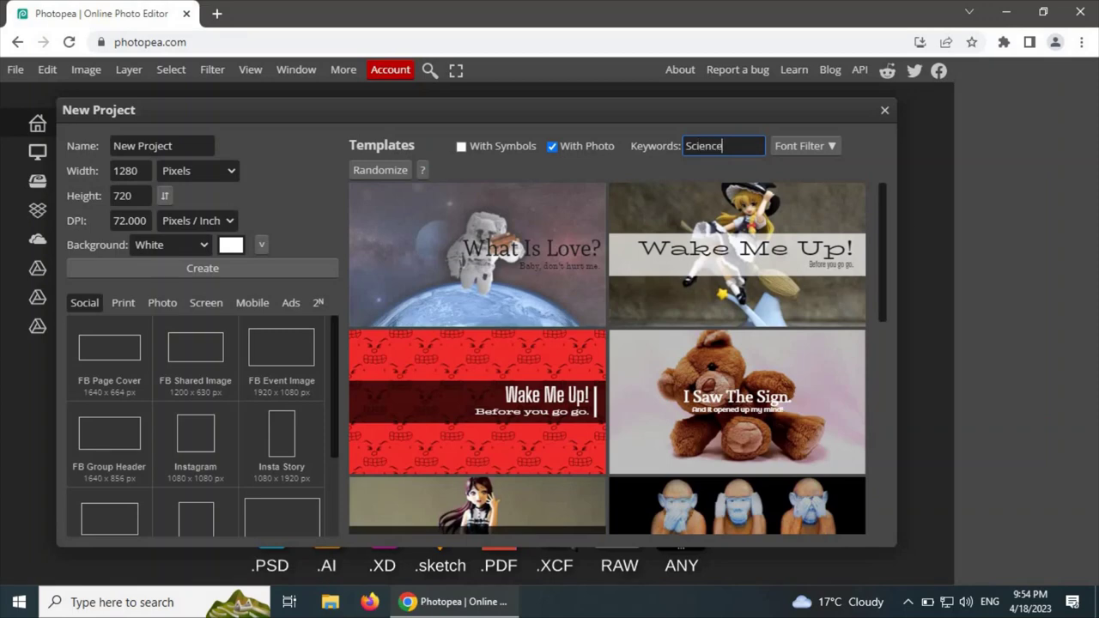
key("Return")
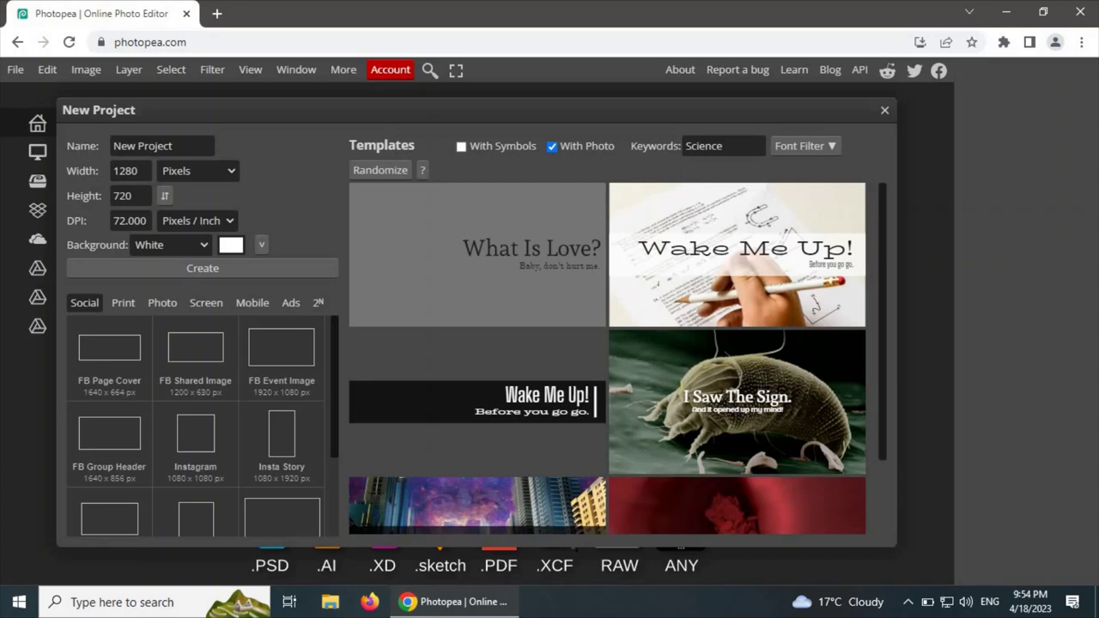
scroll(607, 359, "down", 1)
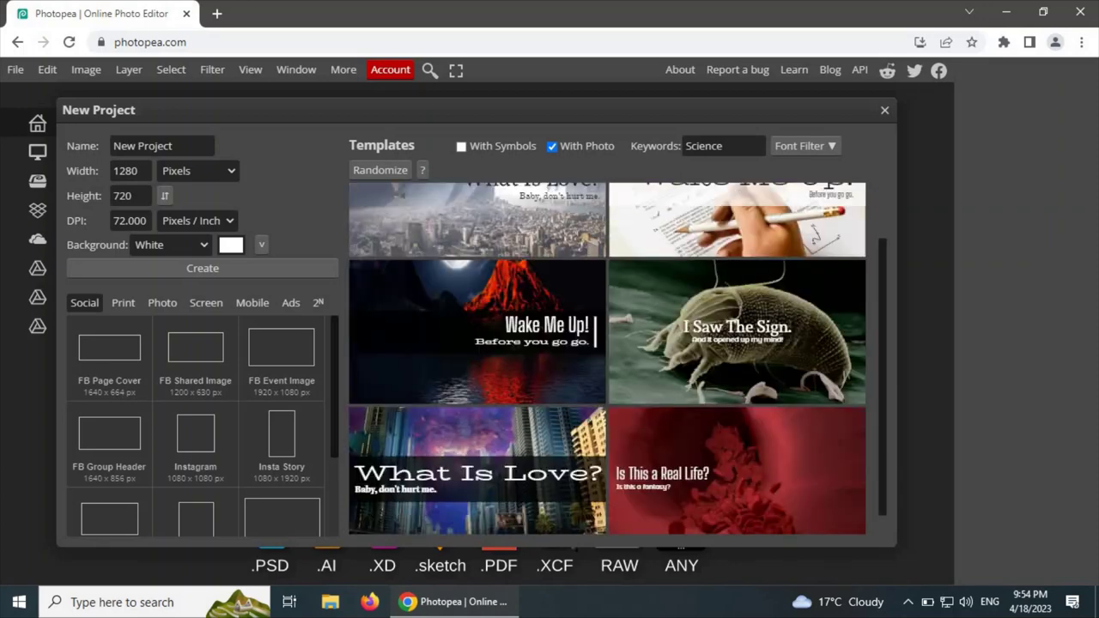
Filter the templates by the keyword Computers and open the "What Is Love?" design with the laptop photo
left_click(724, 146)
key("ctrl+a")
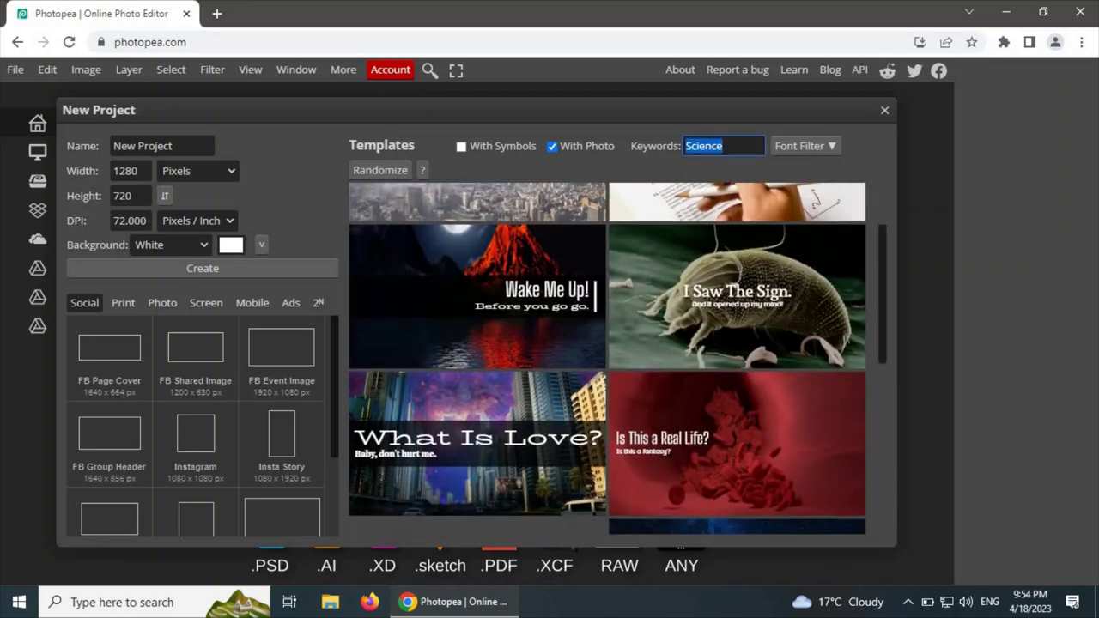
type("Computers")
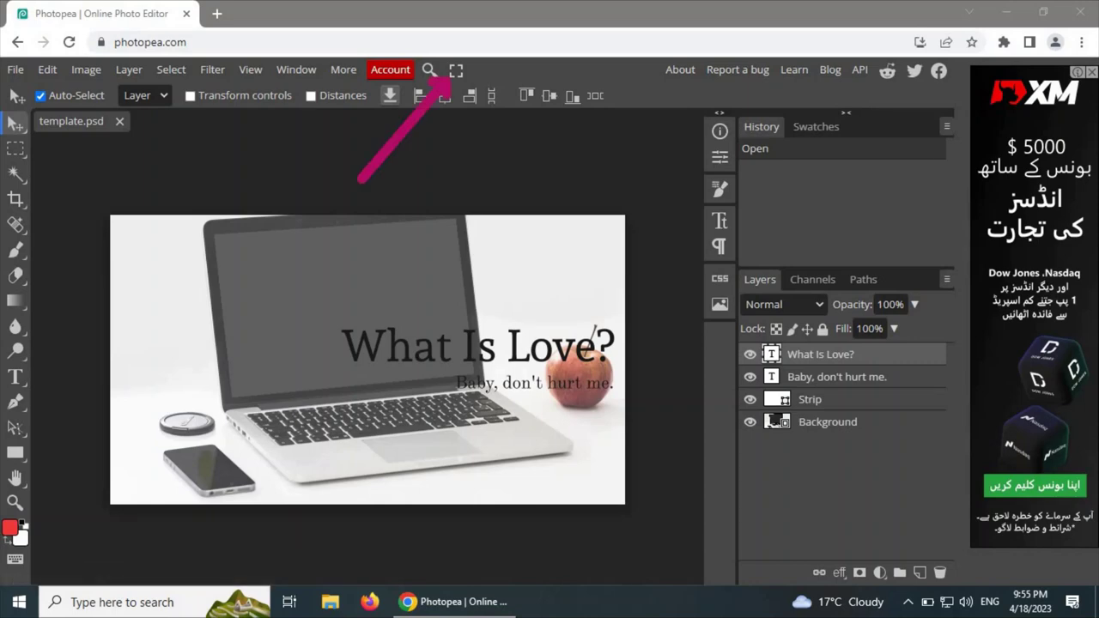
Switch the editor to full-screen mode
key("Escape")
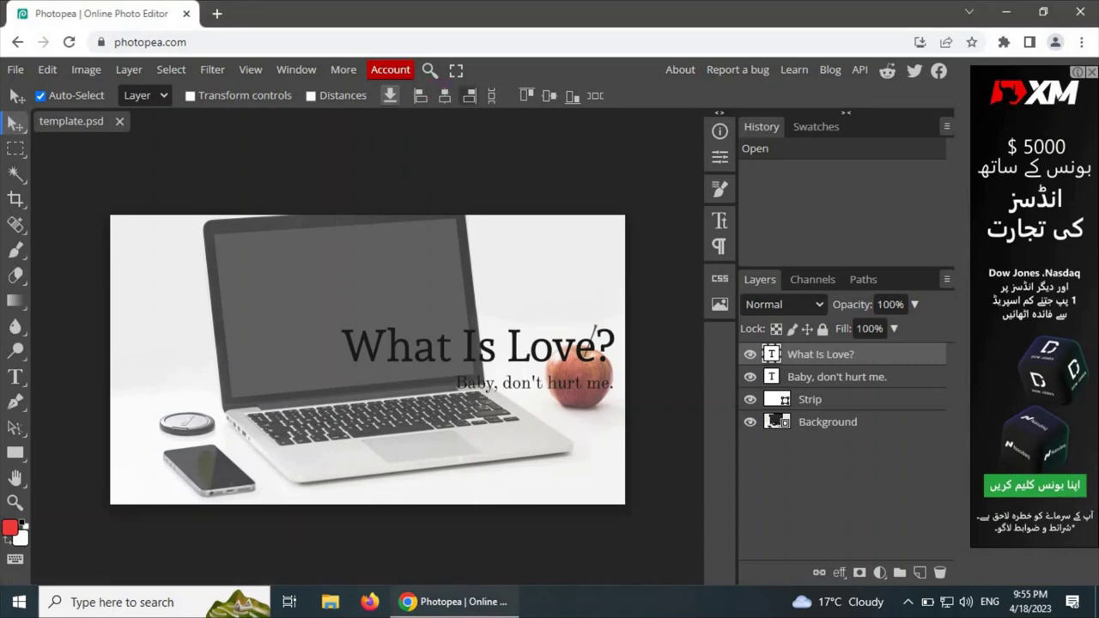
left_click(456, 70)
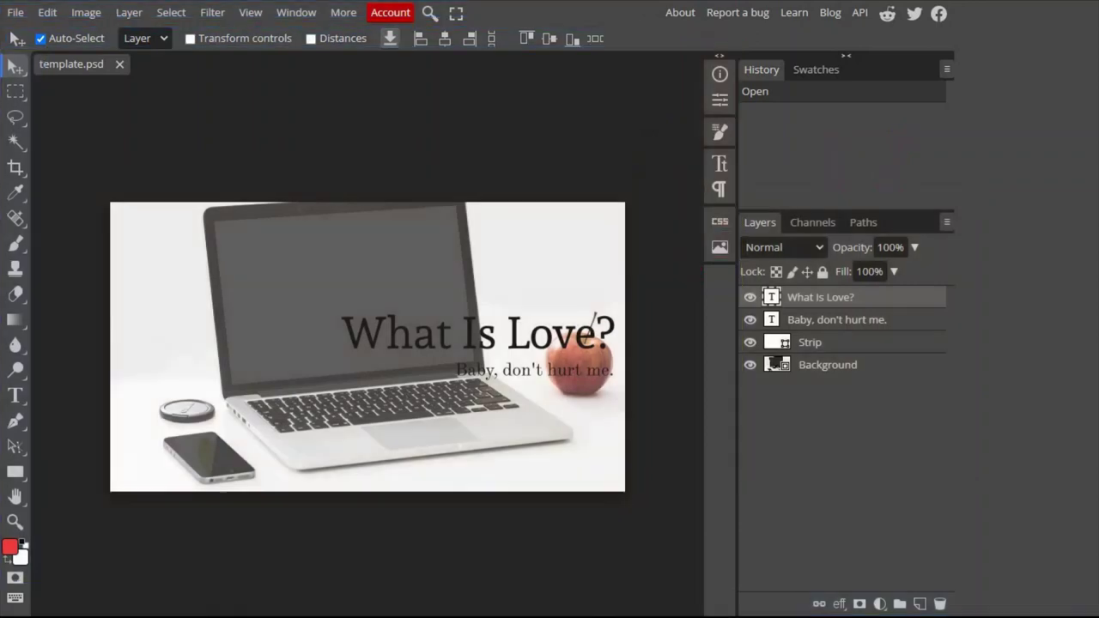
Select the Strip layer, return to "What Is Love?", and hide and reshow both text layers to see their effect
left_click(810, 343)
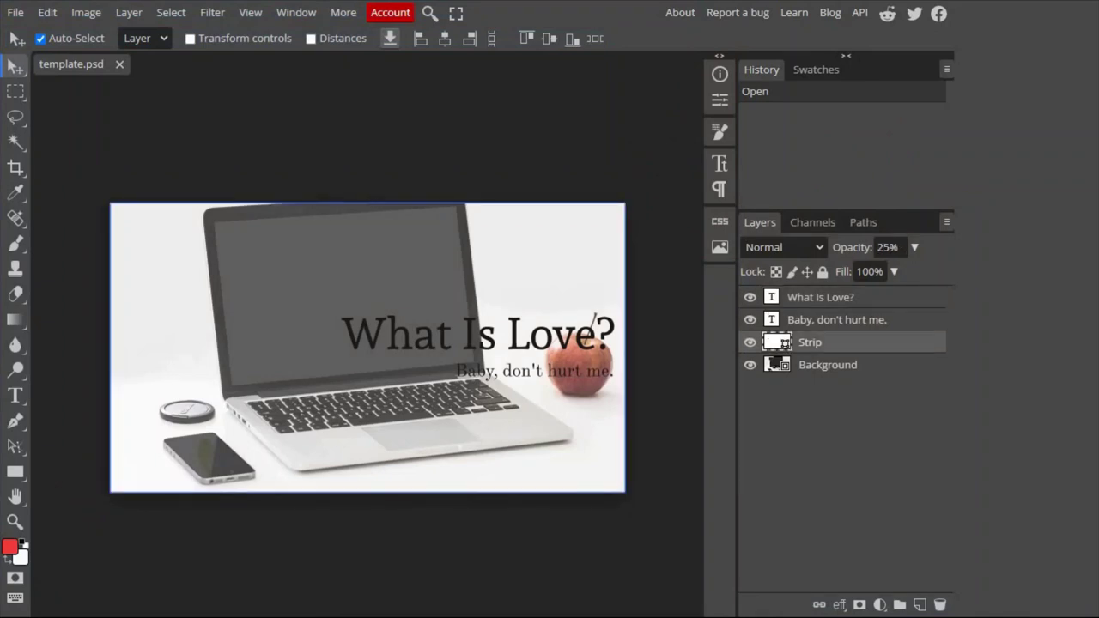
left_click(821, 297)
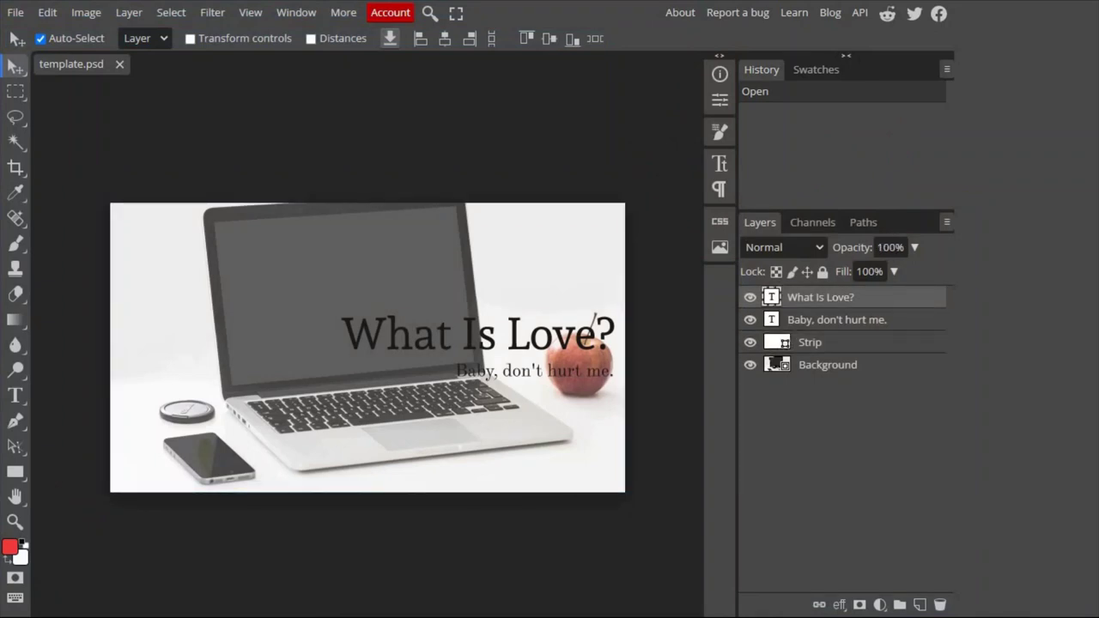
left_click(751, 297)
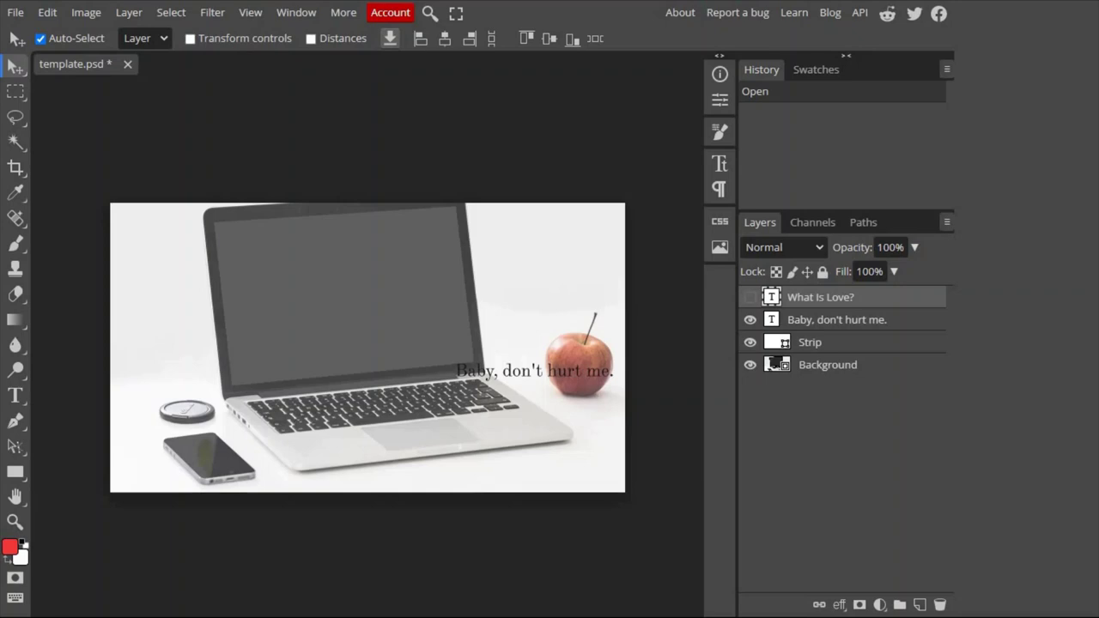
left_click(751, 297)
left_click(751, 320)
left_click(751, 320)
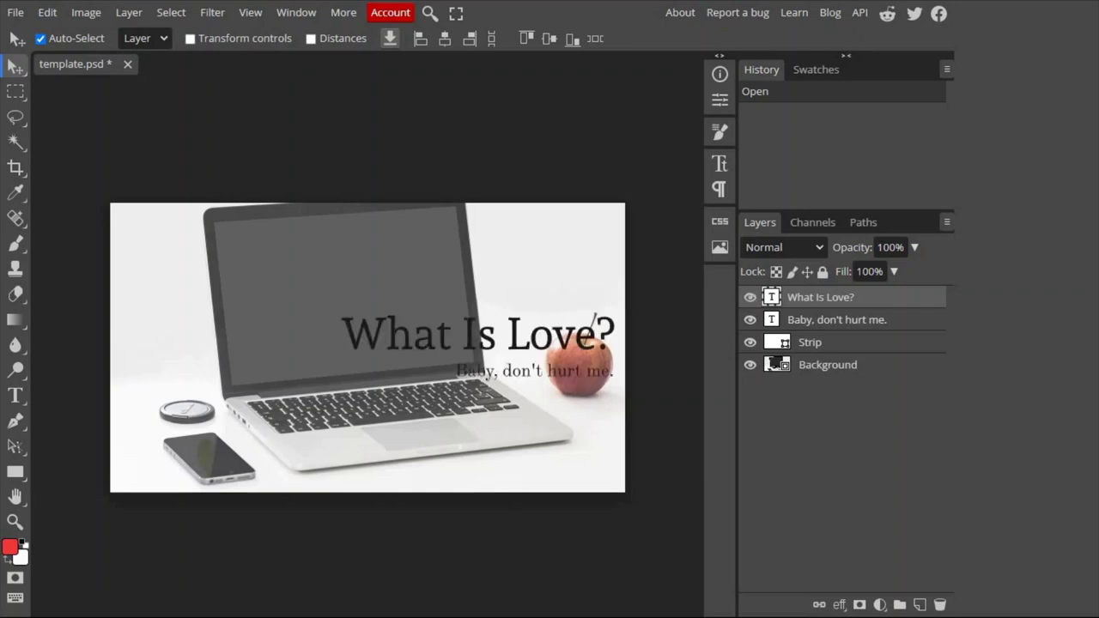
left_click(750, 297)
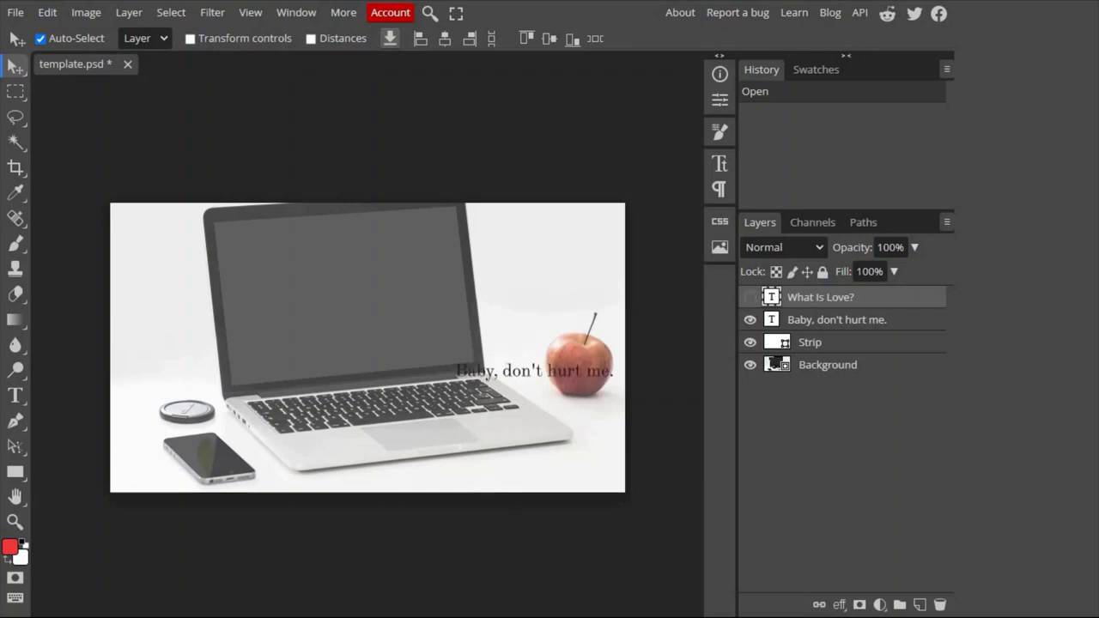
left_click(749, 297)
Hide and reshow the Strip and Background layers one at a time to see what each contributes
left_click(749, 343)
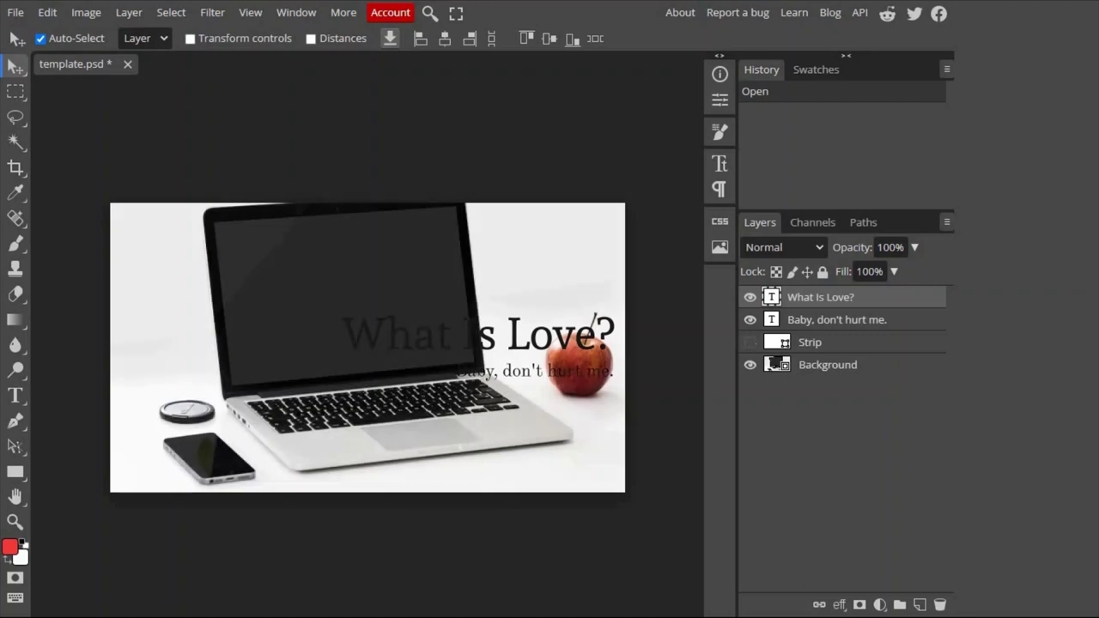
left_click(750, 343)
left_click(750, 365)
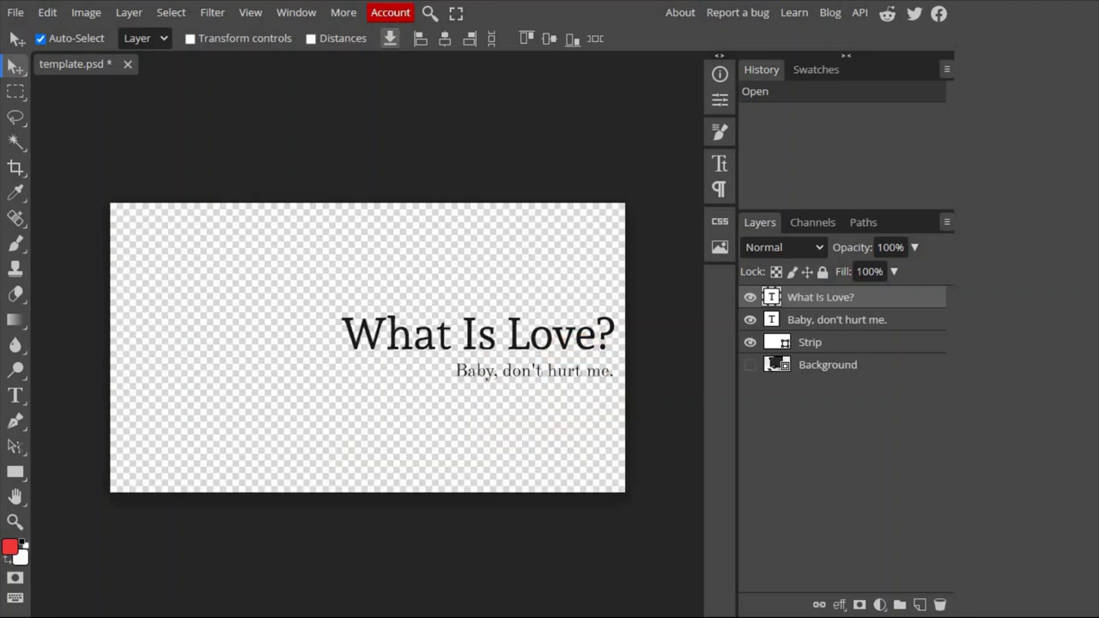
left_click(750, 365)
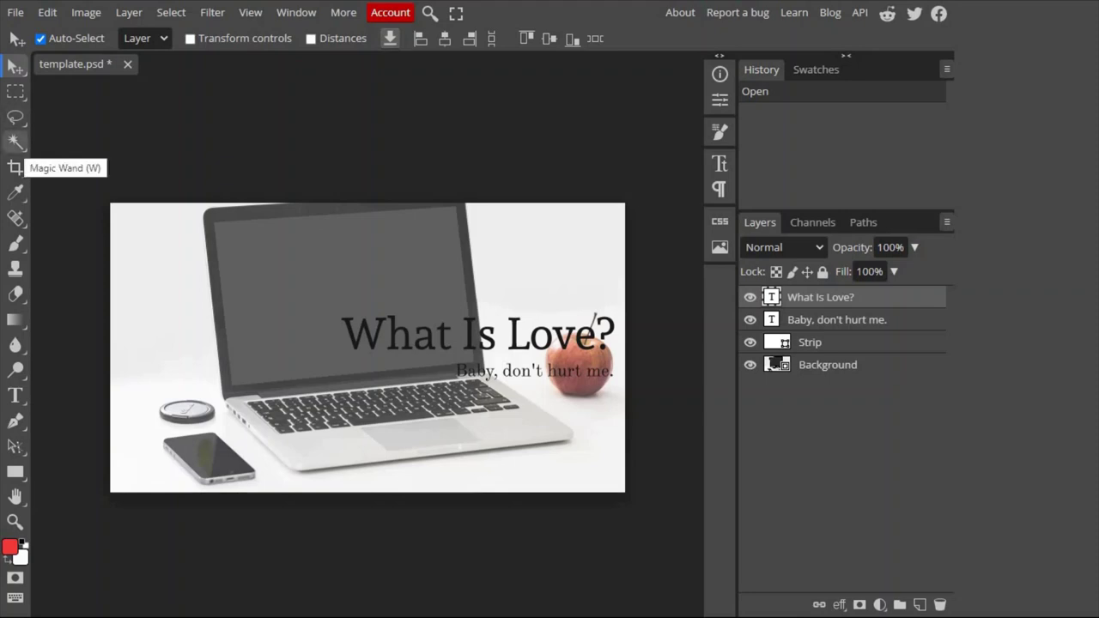
Use the Magic Wand's Select Subject on the "What Is Love?" text layer
left_click(16, 142)
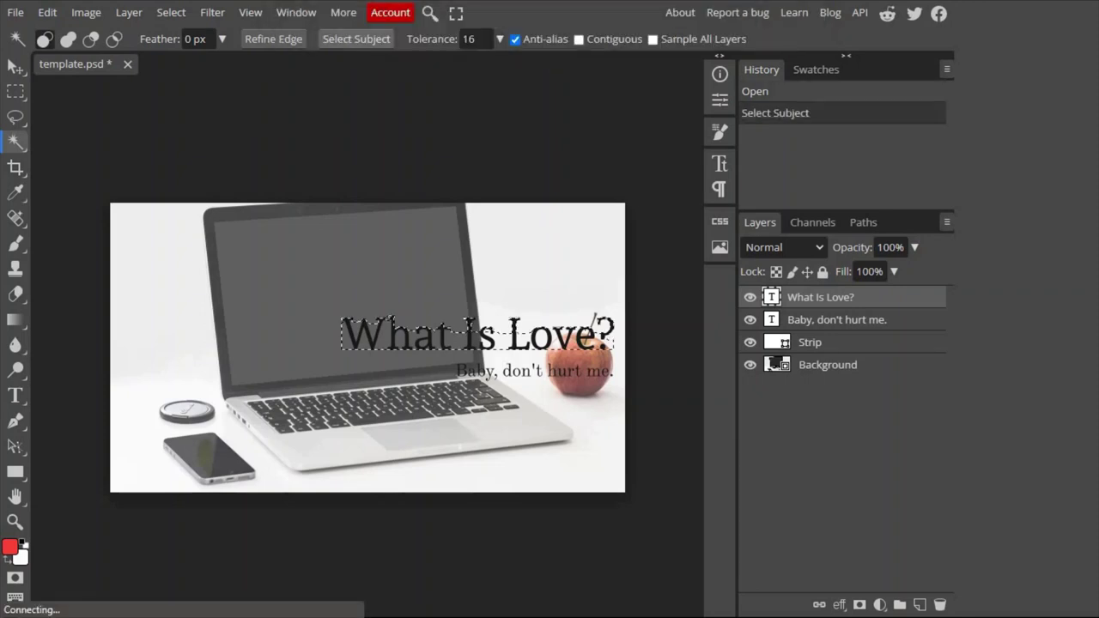
left_click(356, 39)
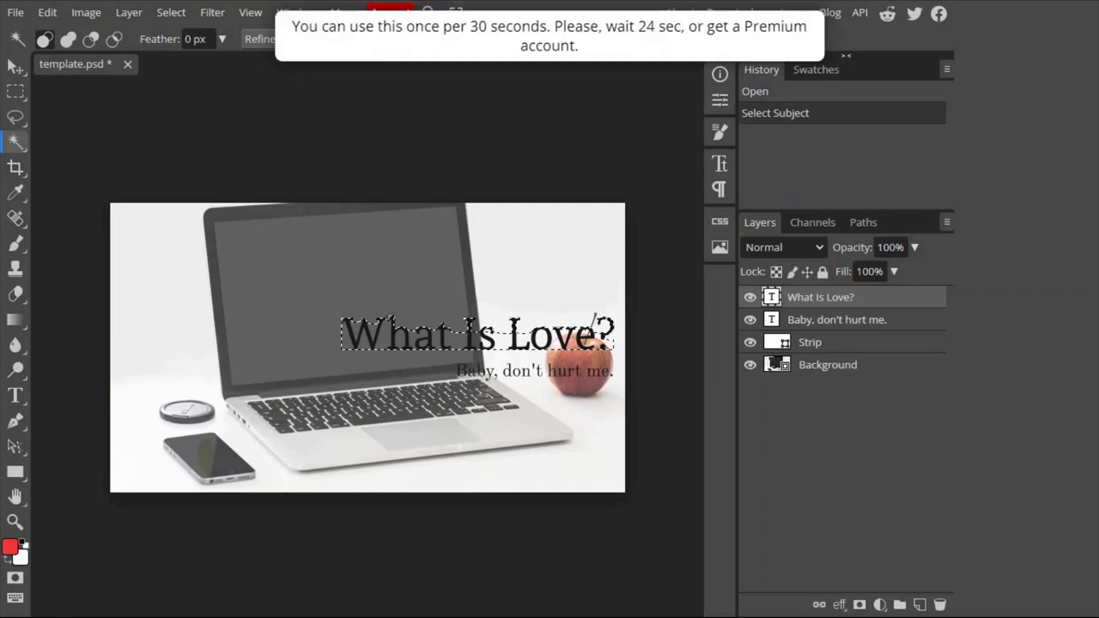
key("alt")
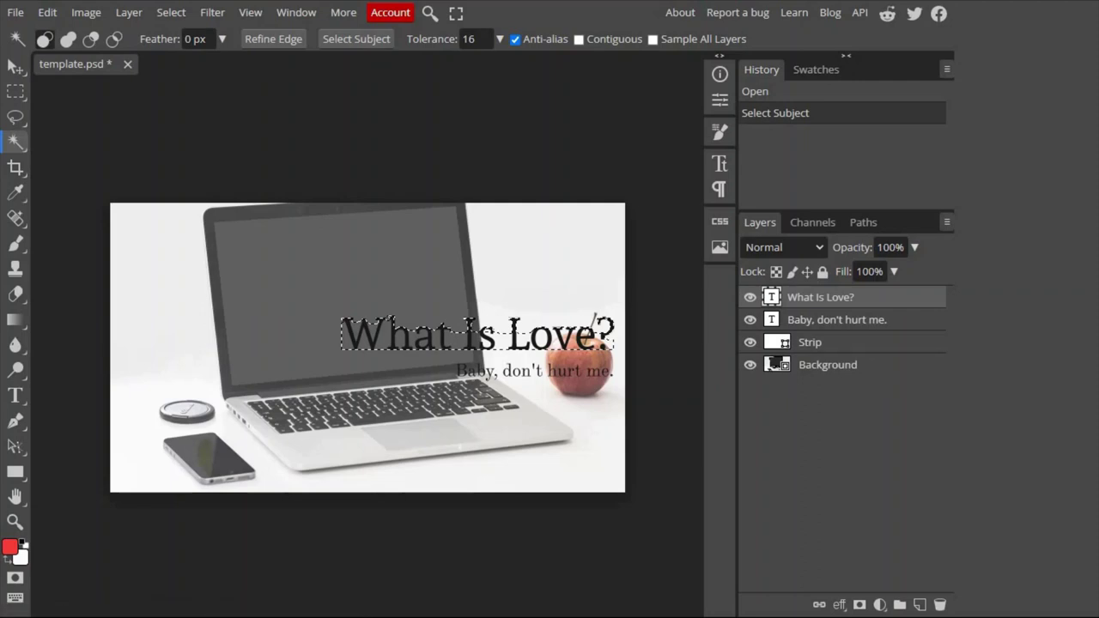
Inspect the foreground colour, brush and image gallery options, closing each without changes
left_click(9, 547)
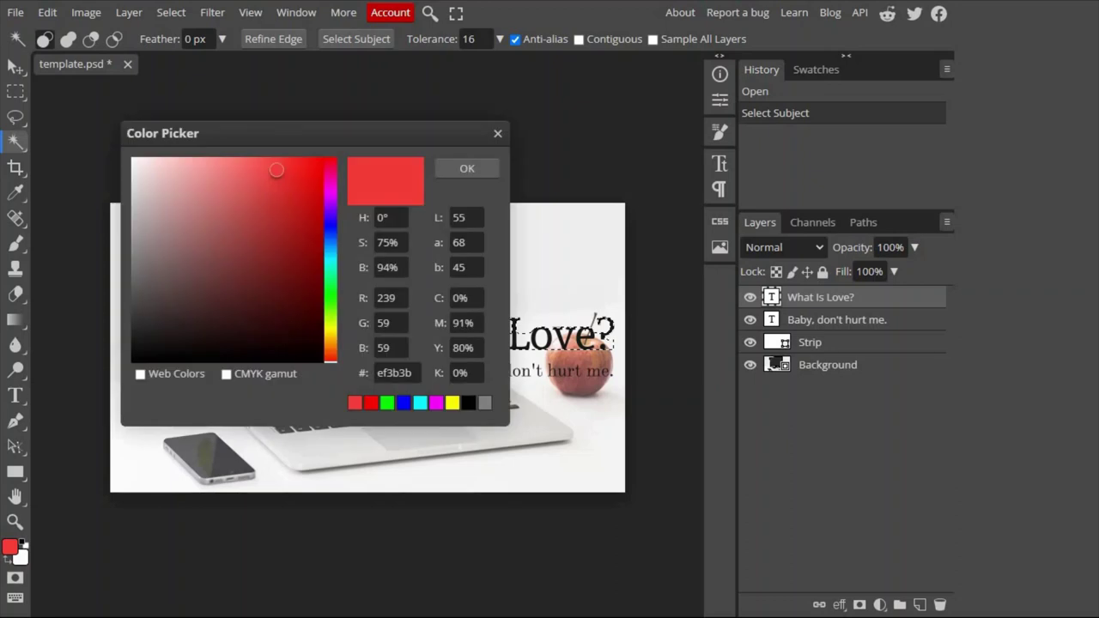
left_click(467, 169)
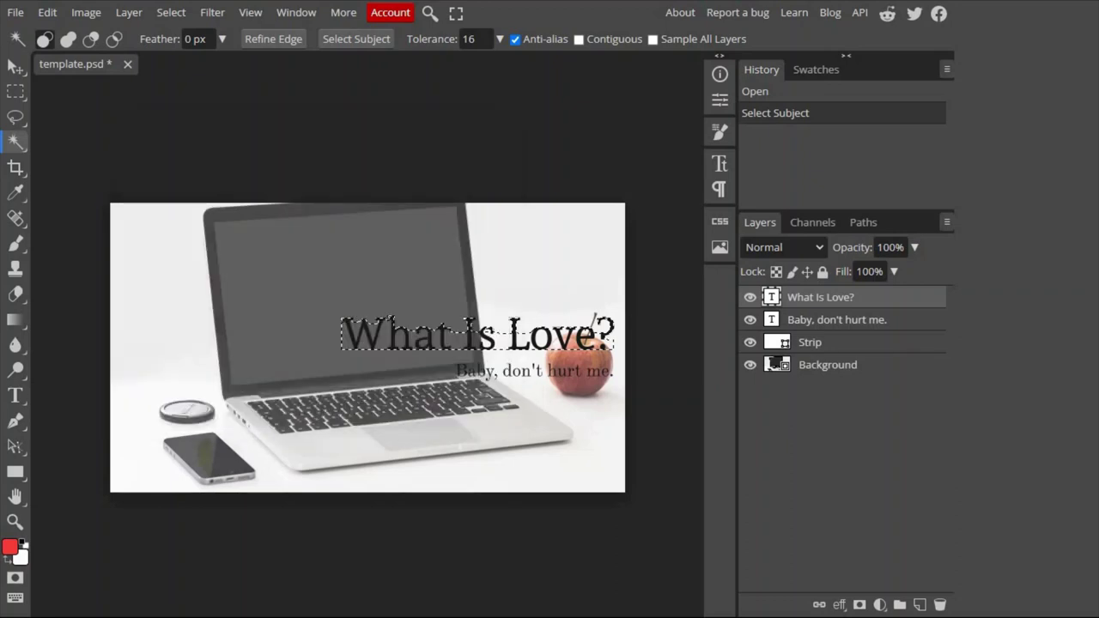
left_click(720, 133)
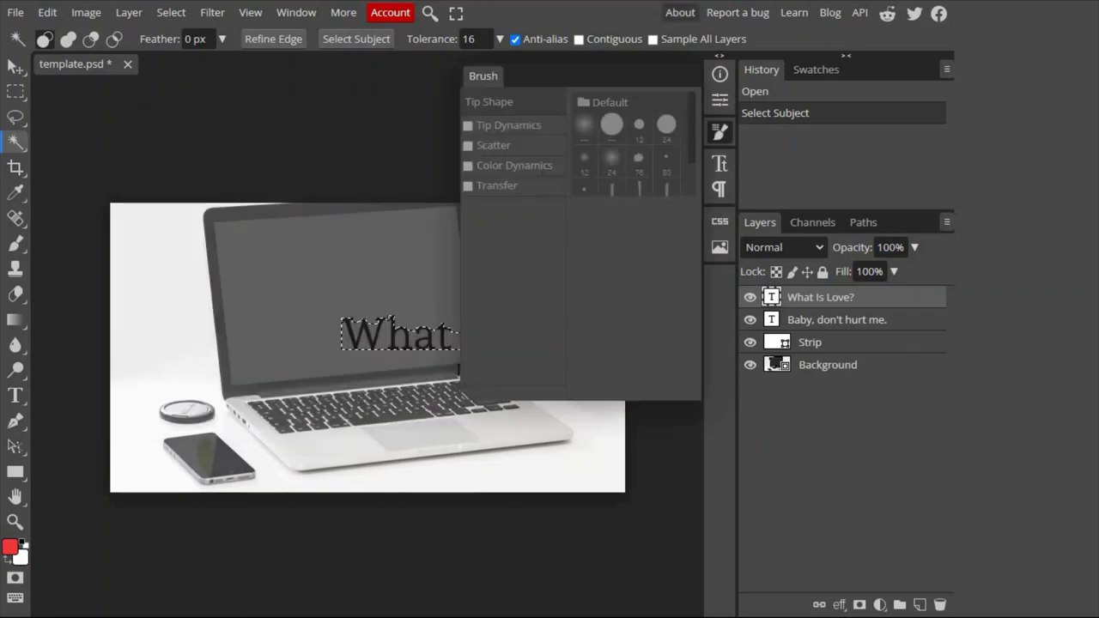
left_click(720, 132)
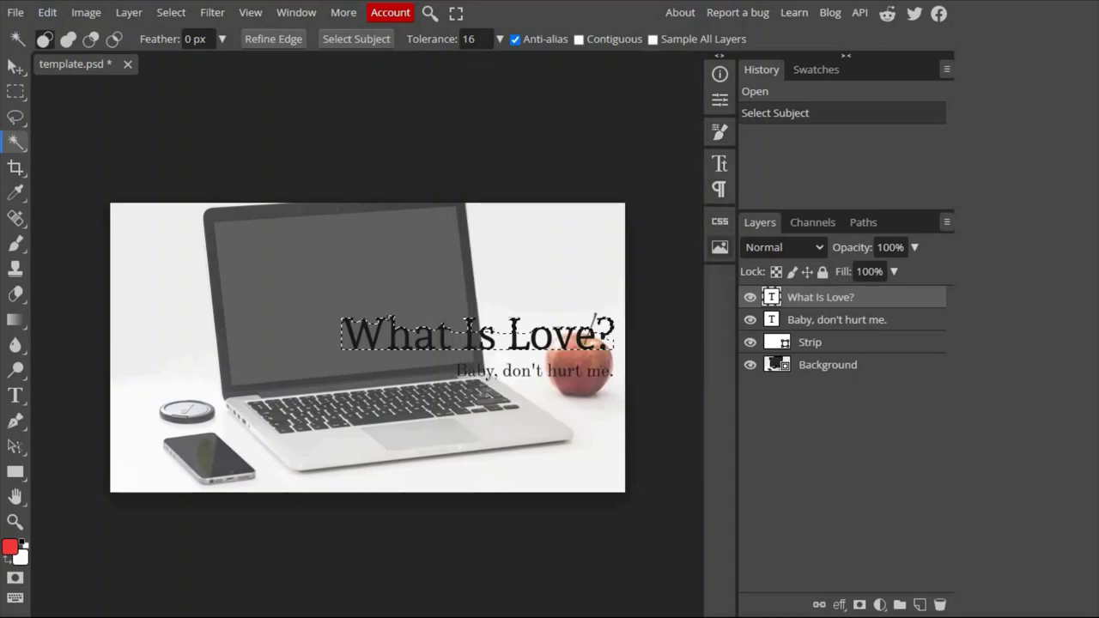
left_click(719, 247)
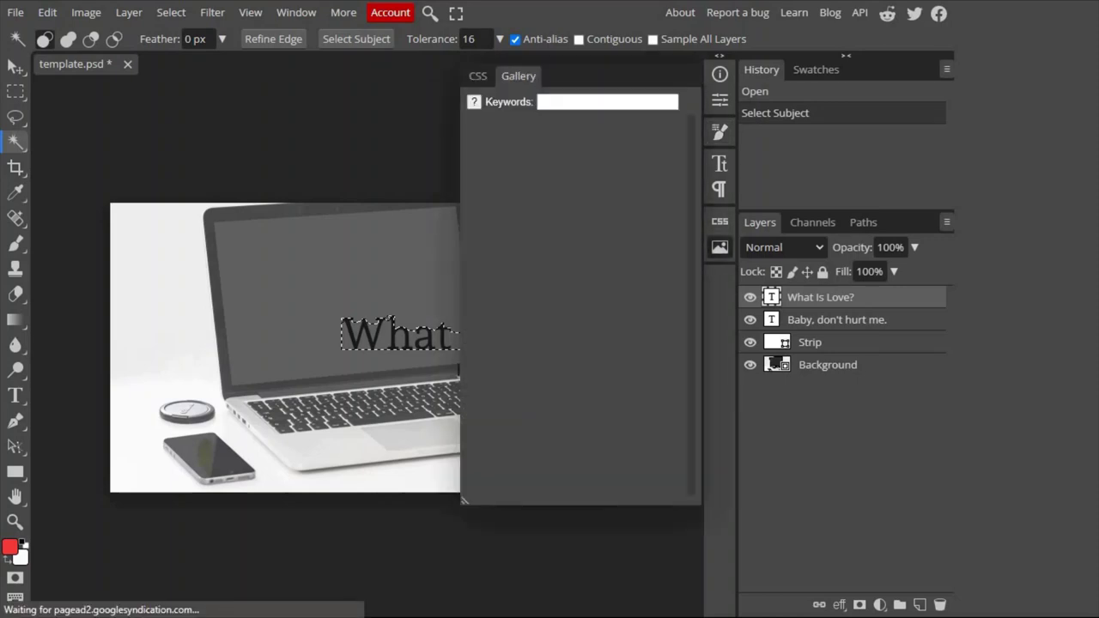
left_click(720, 247)
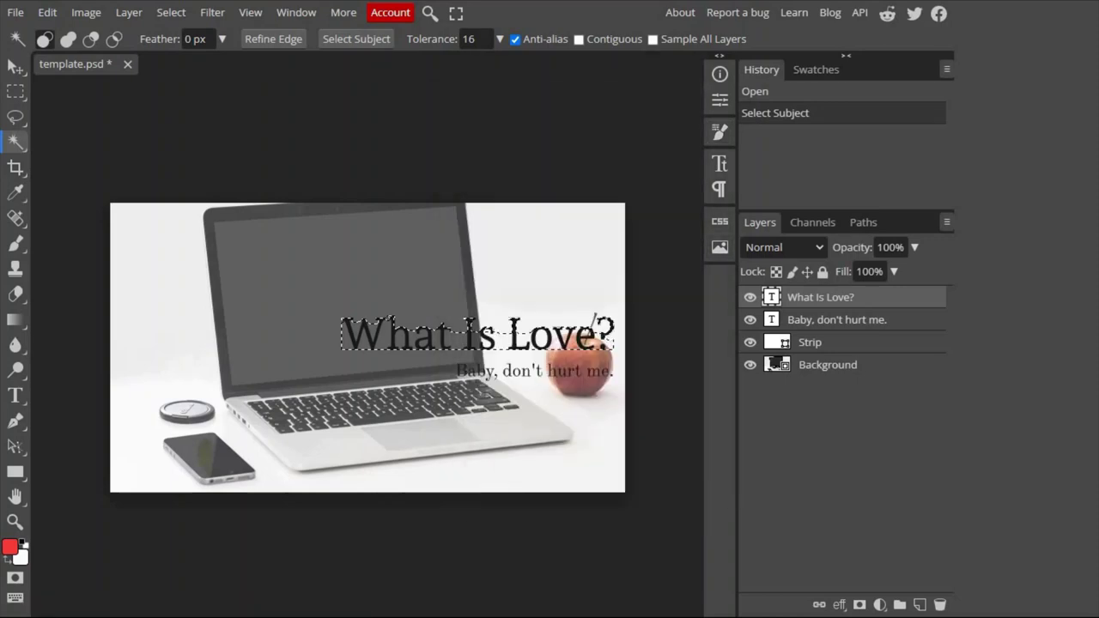